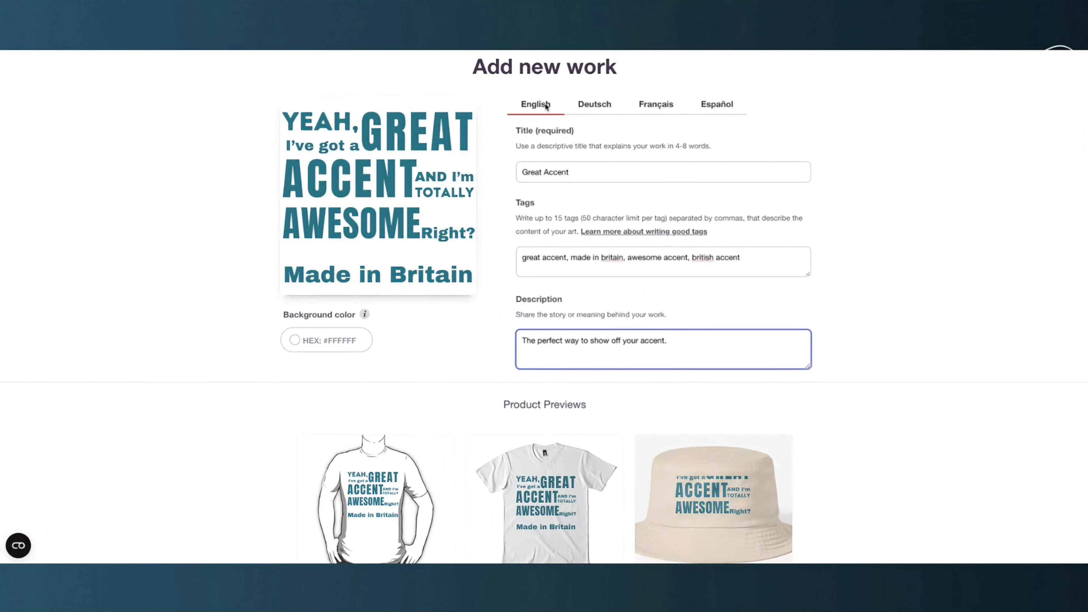
Try a bright turquoise background colour, about #31EEED, for the Great Accent design
{"action": "left_click", "coordinate": [594, 105]}
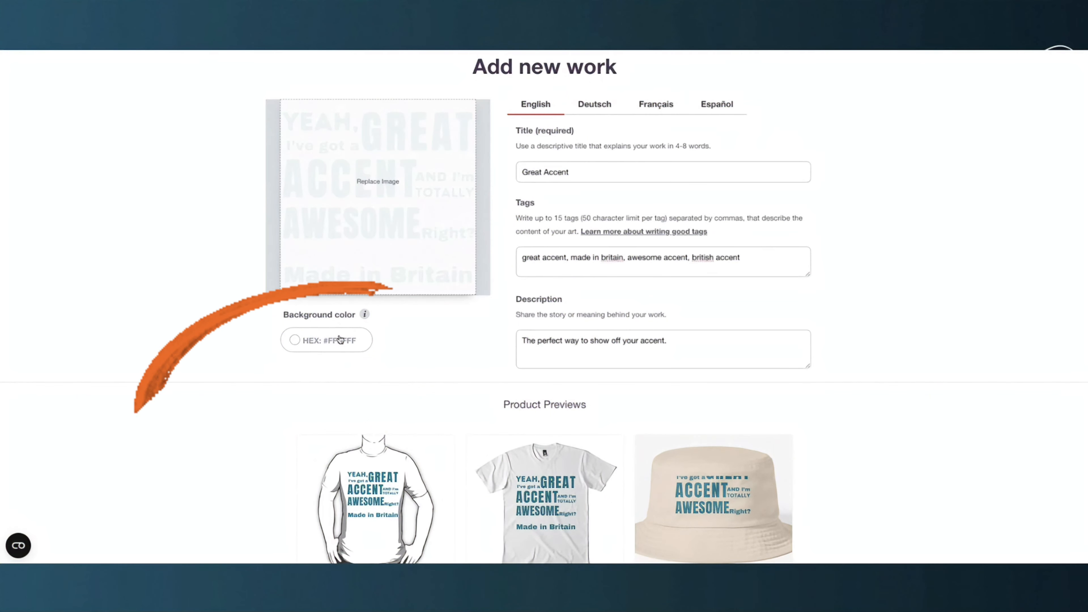
{"action": "left_click", "coordinate": [339, 339]}
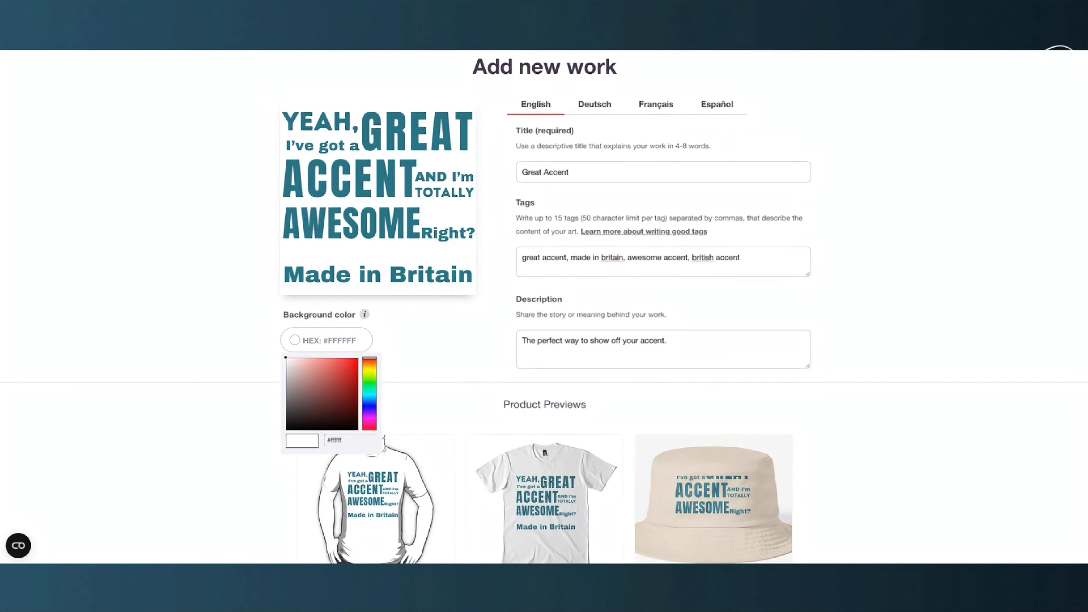
{"action": "scroll", "coordinate": [544, 300], "scroll_direction": "down", "scroll_amount": 5}
{"action": "left_click", "coordinate": [369, 146]}
{"action": "left_click", "coordinate": [330, 120]}
{"action": "left_click_drag", "start_coordinate": [331, 116], "coordinate": [344, 117]}
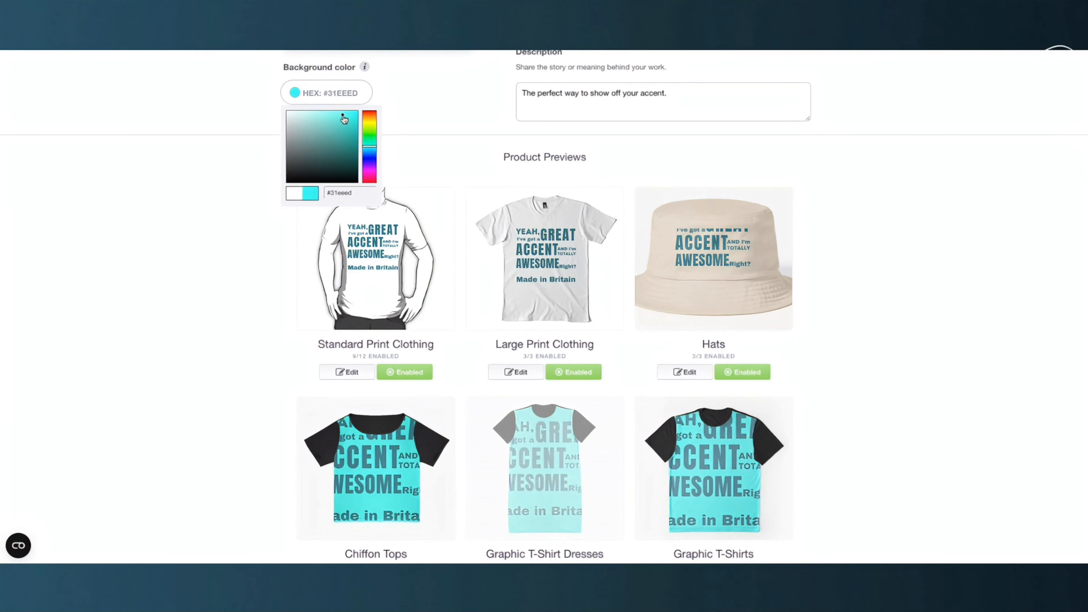
Review how the design and its turquoise background look across the product previews
{"action": "scroll", "coordinate": [514, 220], "scroll_direction": "down", "scroll_amount": 10}
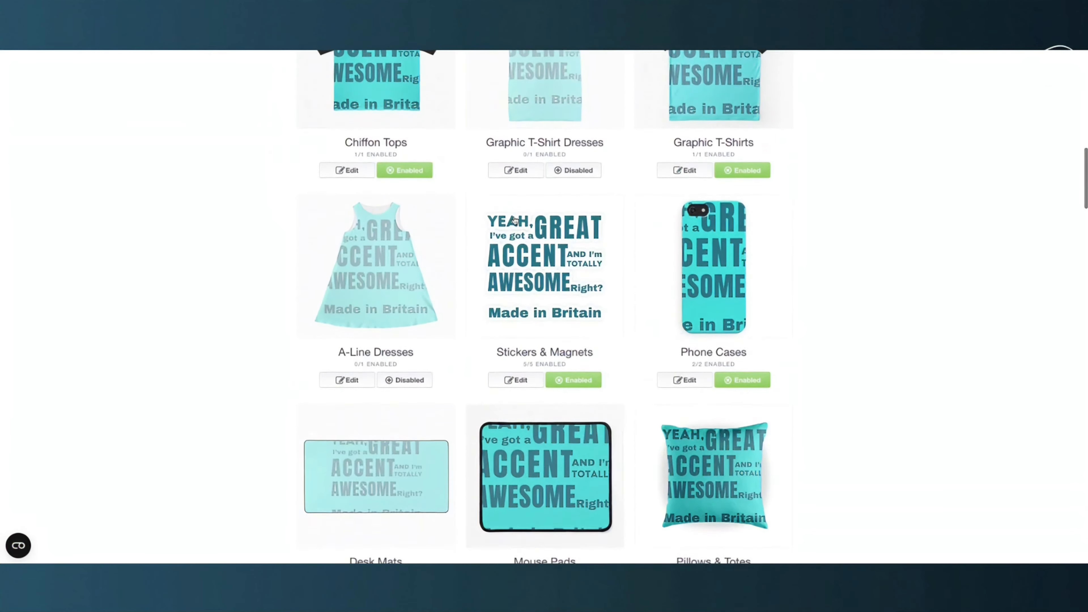
{"action": "scroll", "coordinate": [515, 220], "scroll_direction": "down", "scroll_amount": 10}
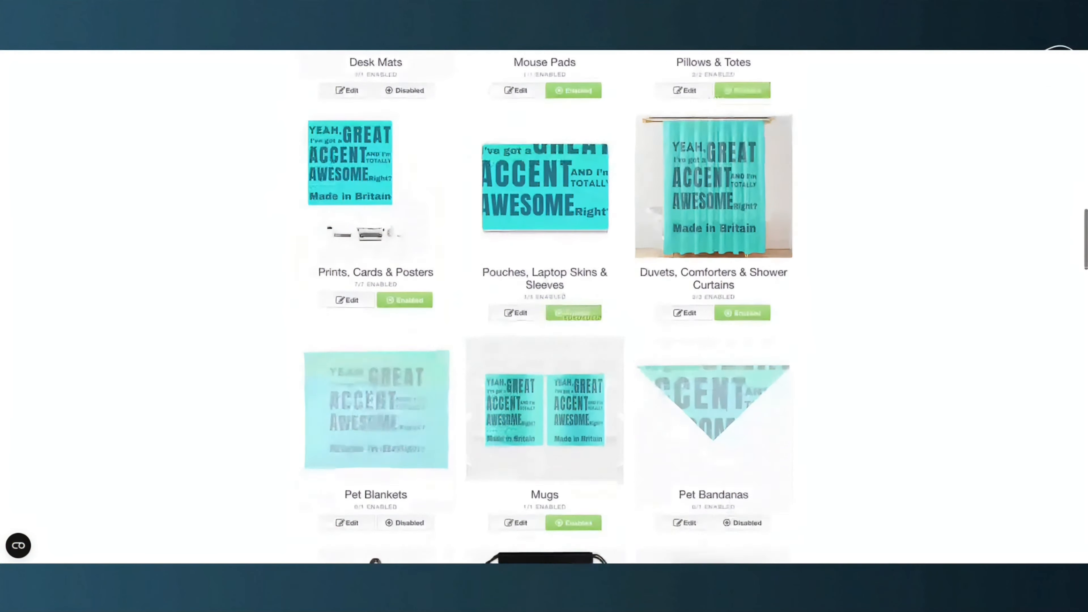
{"action": "scroll", "coordinate": [515, 220], "scroll_direction": "down", "scroll_amount": 10}
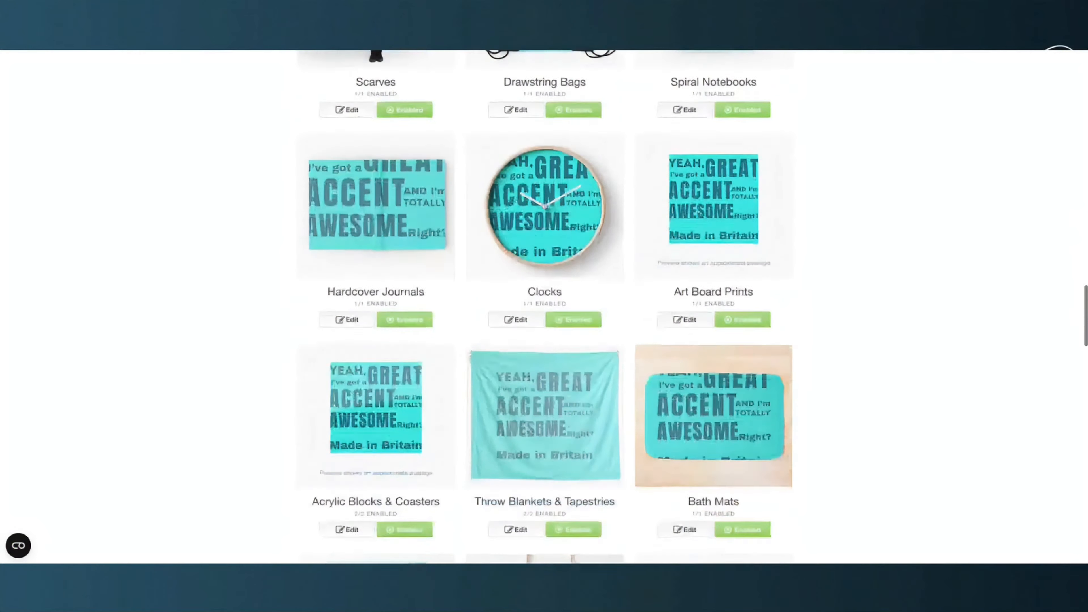
{"action": "scroll", "coordinate": [516, 545], "scroll_direction": "down", "scroll_amount": 4}
{"action": "scroll", "coordinate": [515, 545], "scroll_direction": "up", "scroll_amount": 7}
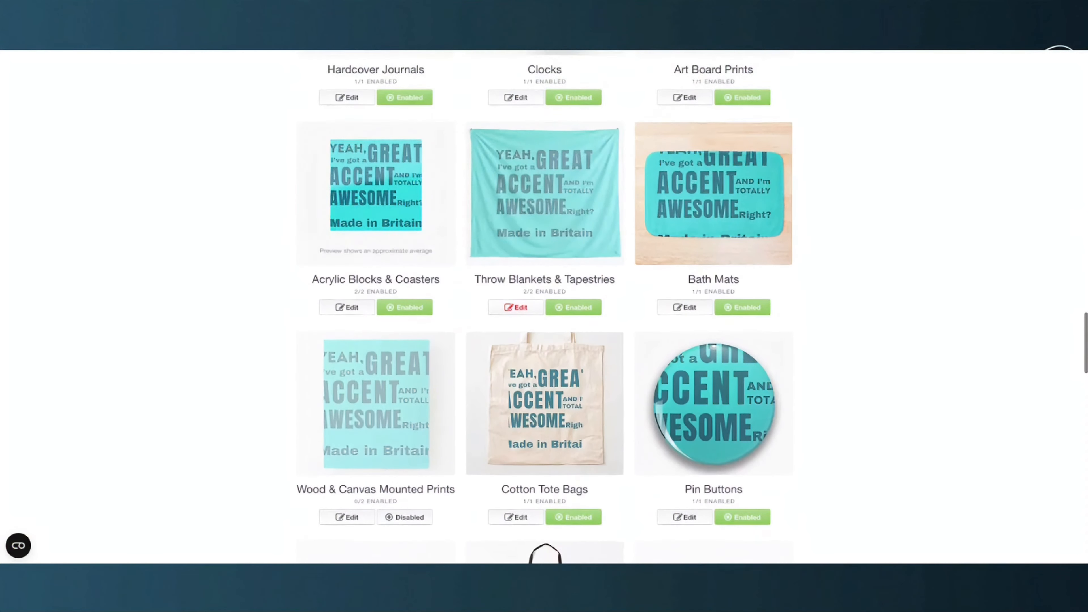
{"action": "scroll", "coordinate": [515, 545], "scroll_direction": "up", "scroll_amount": 12}
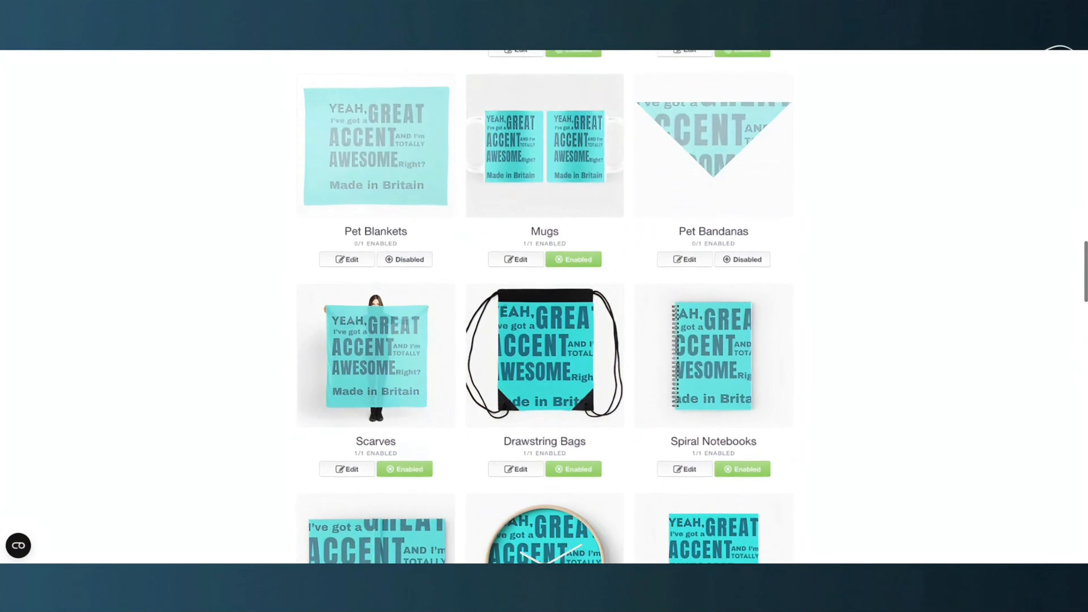
{"action": "scroll", "coordinate": [515, 545], "scroll_direction": "up", "scroll_amount": 15}
{"action": "scroll", "coordinate": [516, 545], "scroll_direction": "down", "scroll_amount": 3}
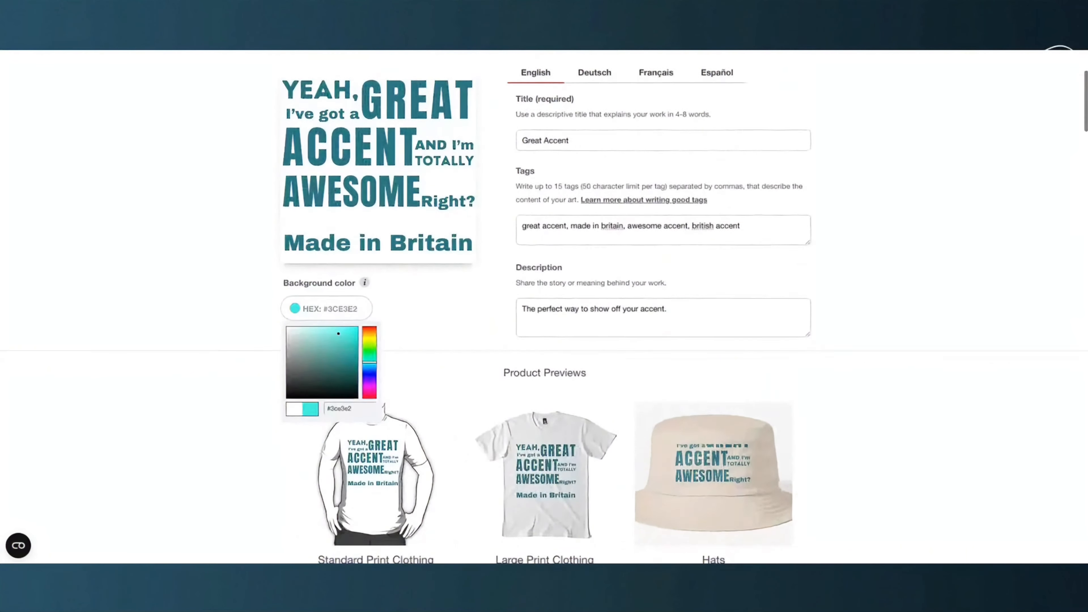
{"action": "scroll", "coordinate": [515, 545], "scroll_direction": "down", "scroll_amount": 2}
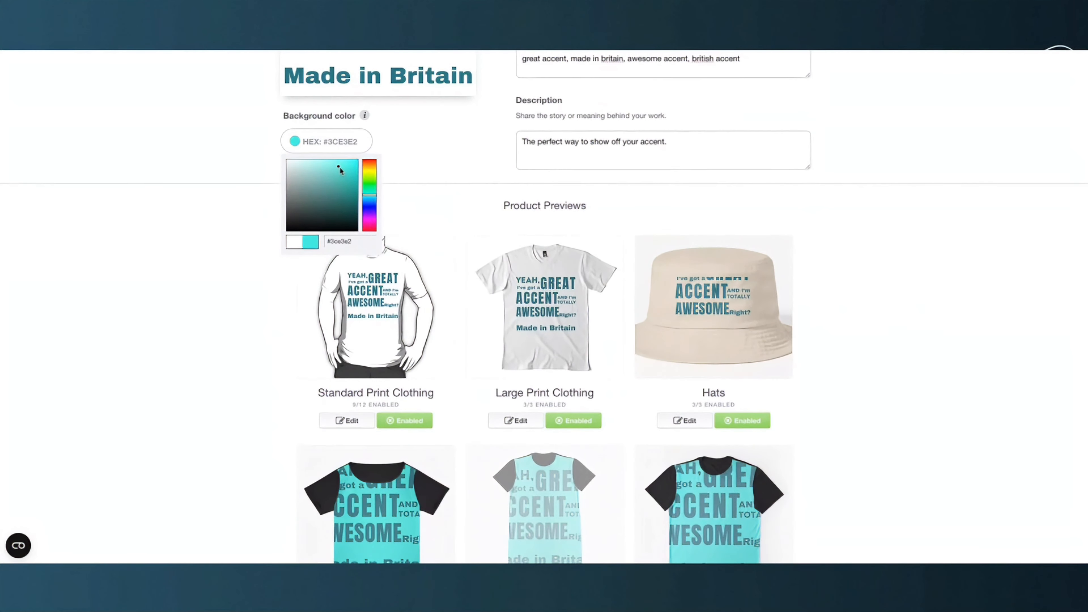
Try the design's background colour in white and in black (#000000), and check the product previews
{"action": "left_click_drag", "start_coordinate": [339, 170], "coordinate": [286, 161]}
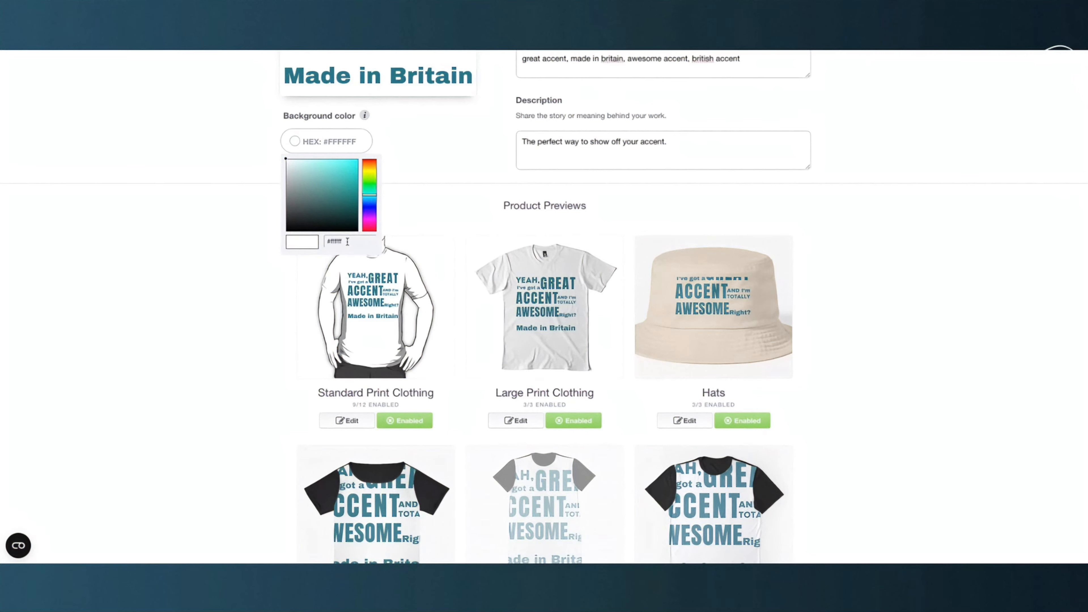
{"action": "left_click", "coordinate": [286, 230]}
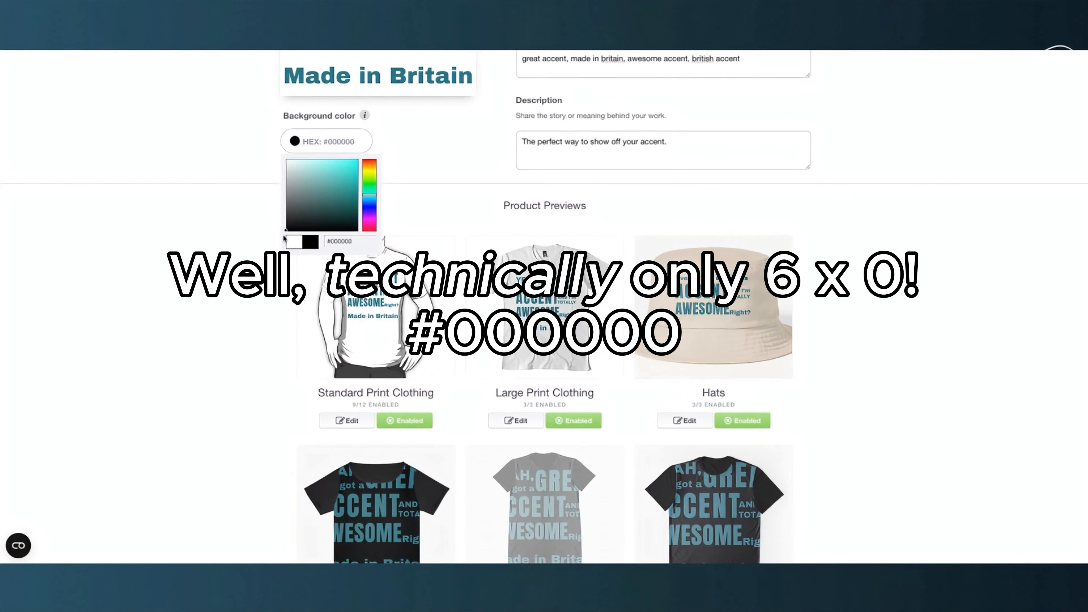
{"action": "scroll", "coordinate": [476, 270], "scroll_direction": "down", "scroll_amount": 4}
{"action": "scroll", "coordinate": [476, 269], "scroll_direction": "up", "scroll_amount": 2}
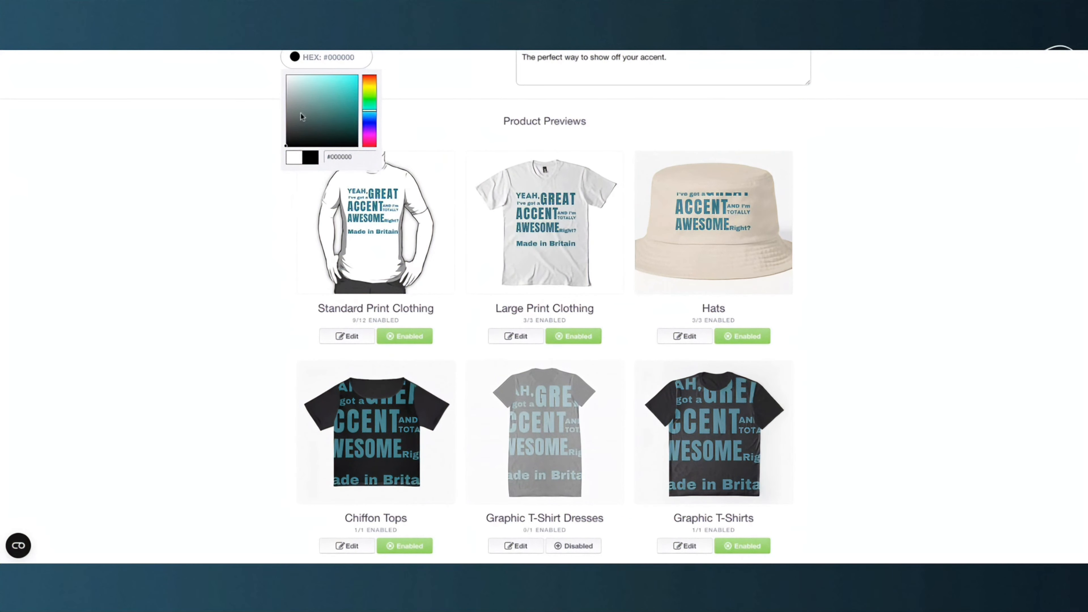
Set the design's background colour to white (#FFFFFF) and close the colour picker
{"action": "left_click", "coordinate": [286, 74]}
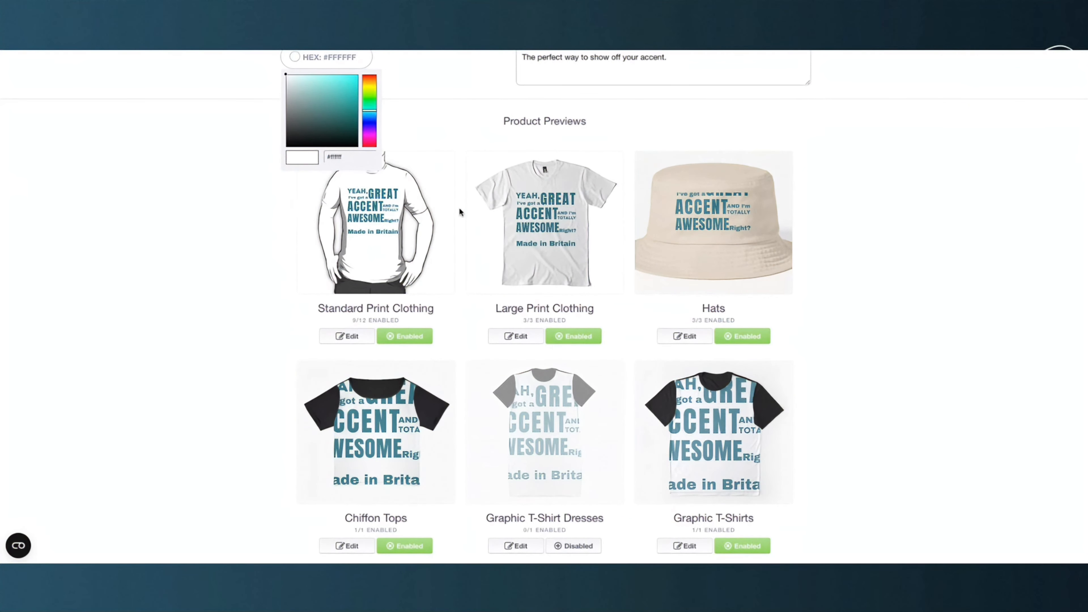
{"action": "scroll", "coordinate": [460, 211], "scroll_direction": "up", "scroll_amount": 1}
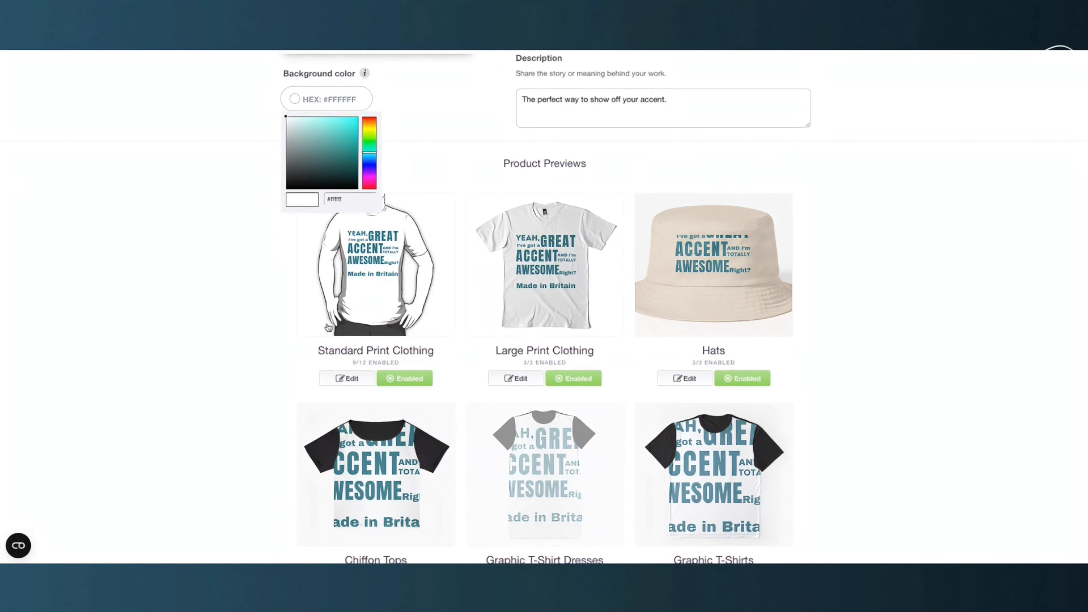
{"action": "left_click", "coordinate": [262, 321]}
Open Standard Print Clothing for editing and preview the design on a cream Hoodie (Zipper)
{"action": "scroll", "coordinate": [335, 305], "scroll_direction": "down", "scroll_amount": 1}
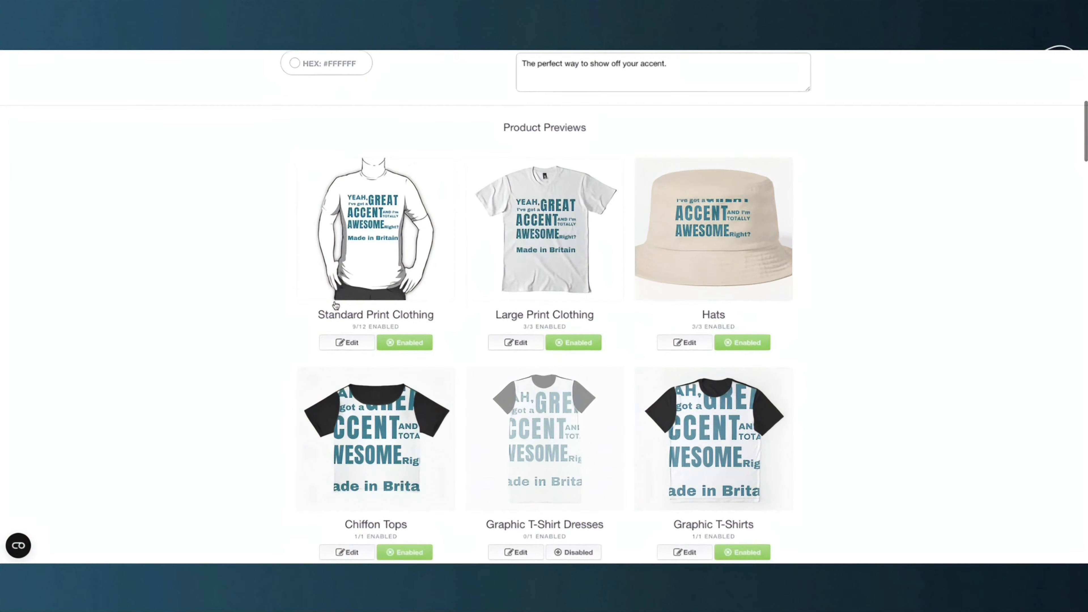
{"action": "scroll", "coordinate": [335, 305], "scroll_direction": "down", "scroll_amount": 1}
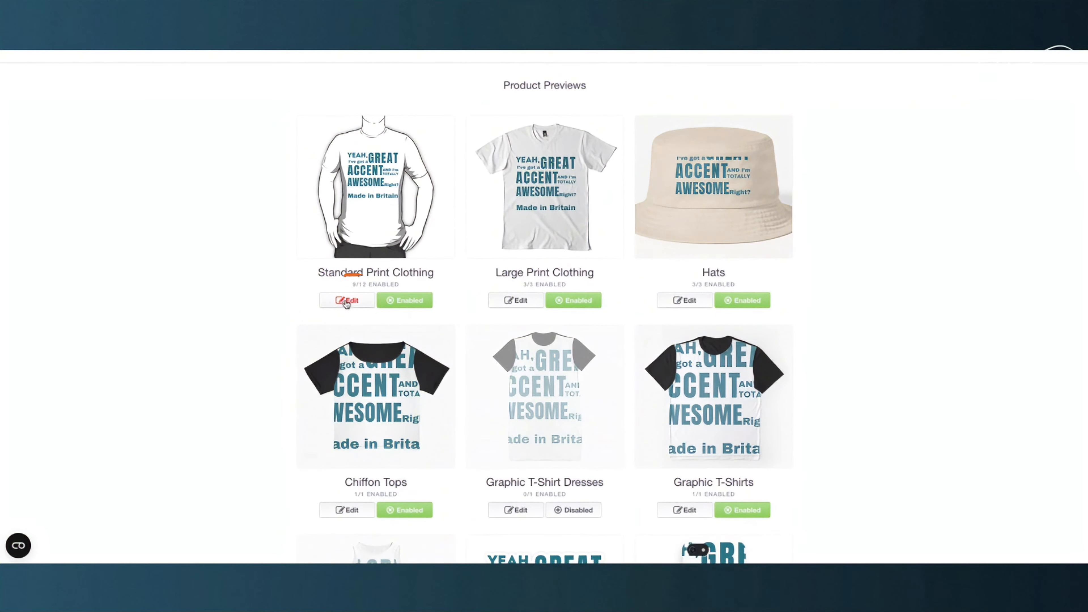
{"action": "left_click", "coordinate": [359, 301]}
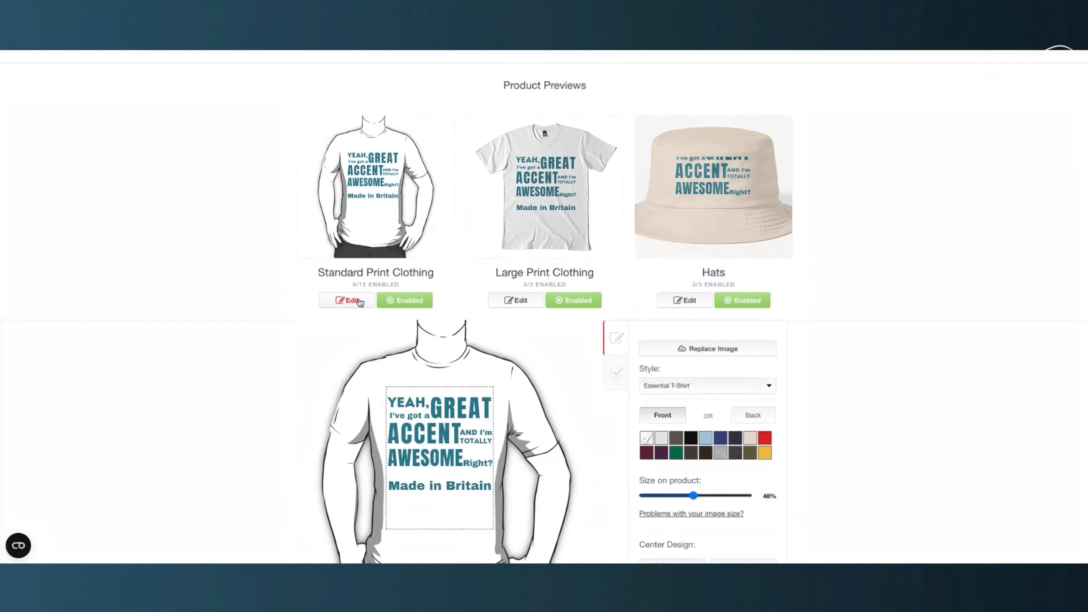
{"action": "scroll", "coordinate": [380, 303], "scroll_direction": "down", "scroll_amount": 3}
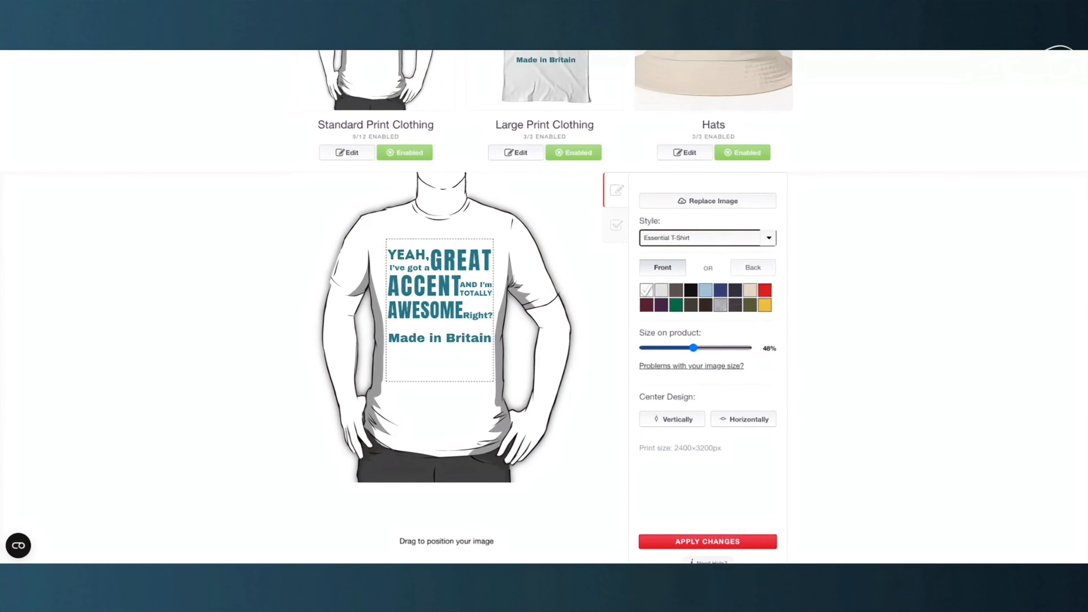
{"action": "left_click", "coordinate": [670, 266]}
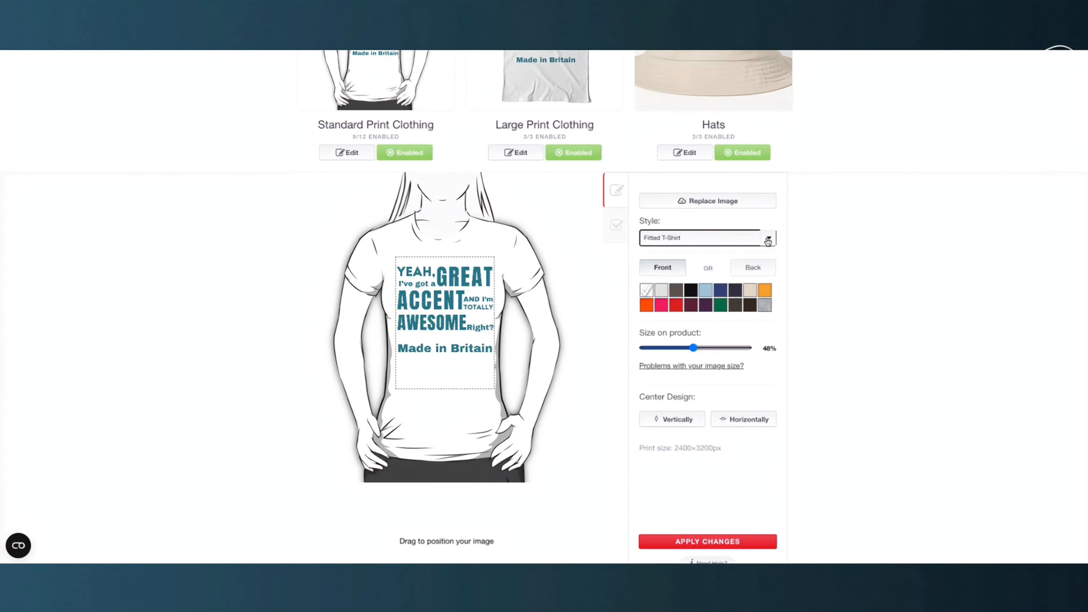
{"action": "left_click", "coordinate": [702, 324]}
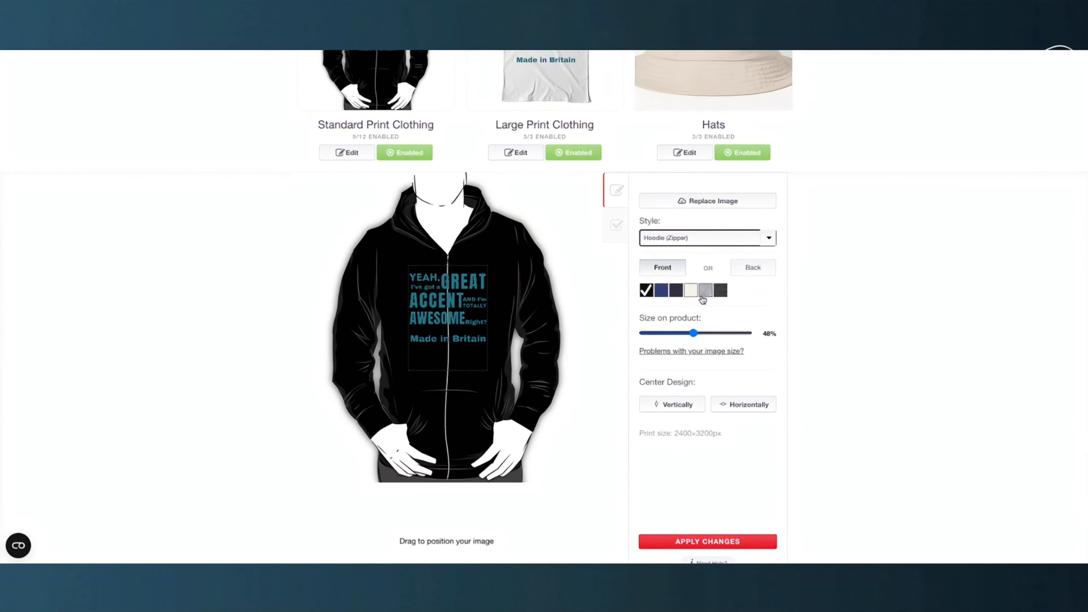
{"action": "left_click", "coordinate": [691, 292]}
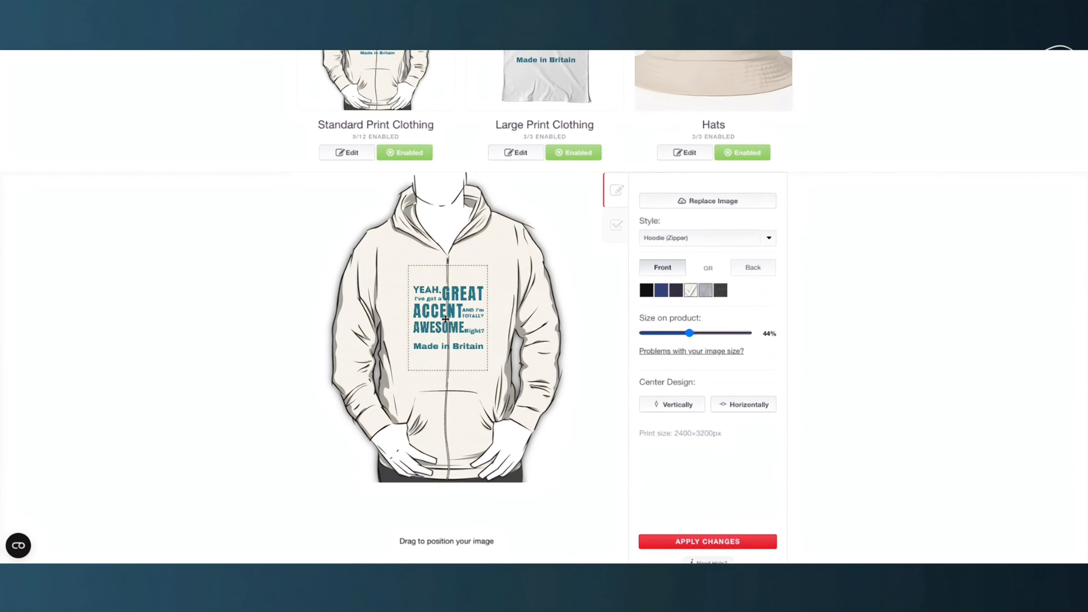
Try a small chest placement on the hoodie, scaling the design to 21% and moving it to the print area's upper right
{"action": "left_click_drag", "start_coordinate": [445, 318], "coordinate": [445, 320]}
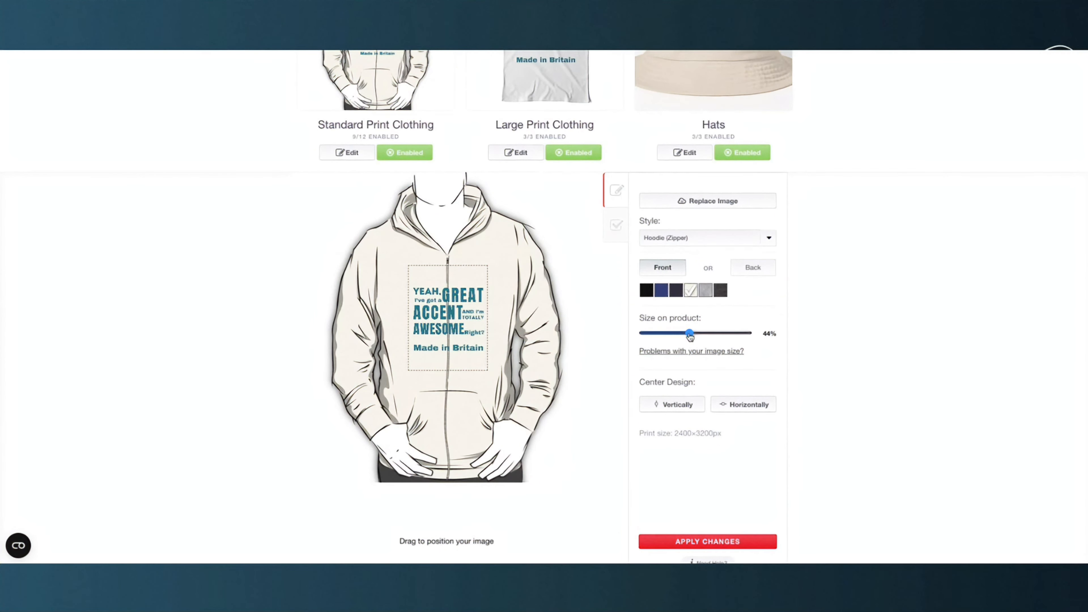
{"action": "left_click_drag", "start_coordinate": [690, 336], "coordinate": [665, 334]}
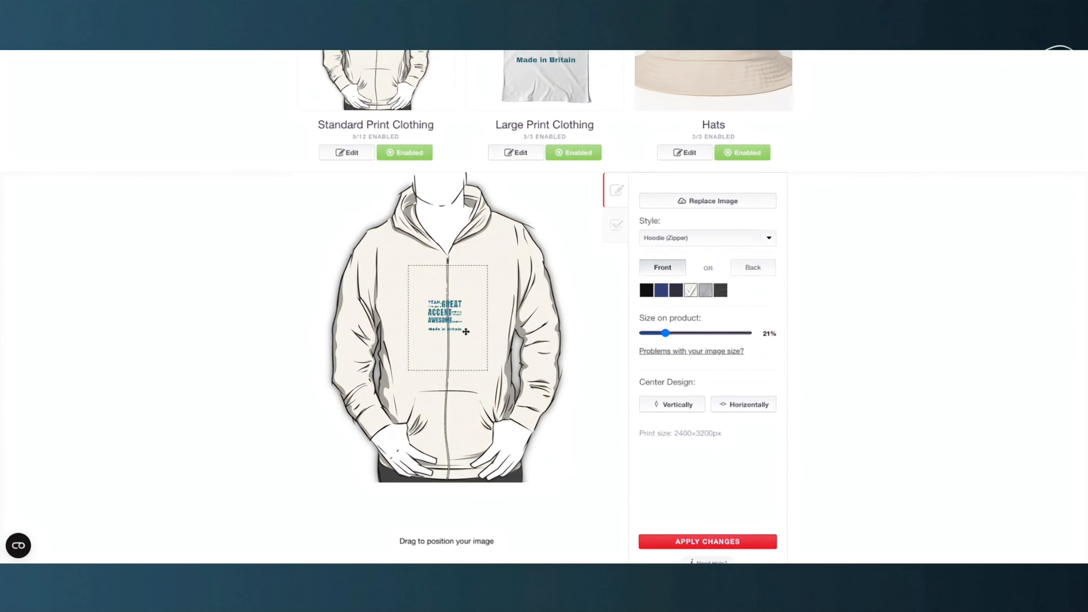
{"action": "left_click_drag", "start_coordinate": [437, 320], "coordinate": [460, 291]}
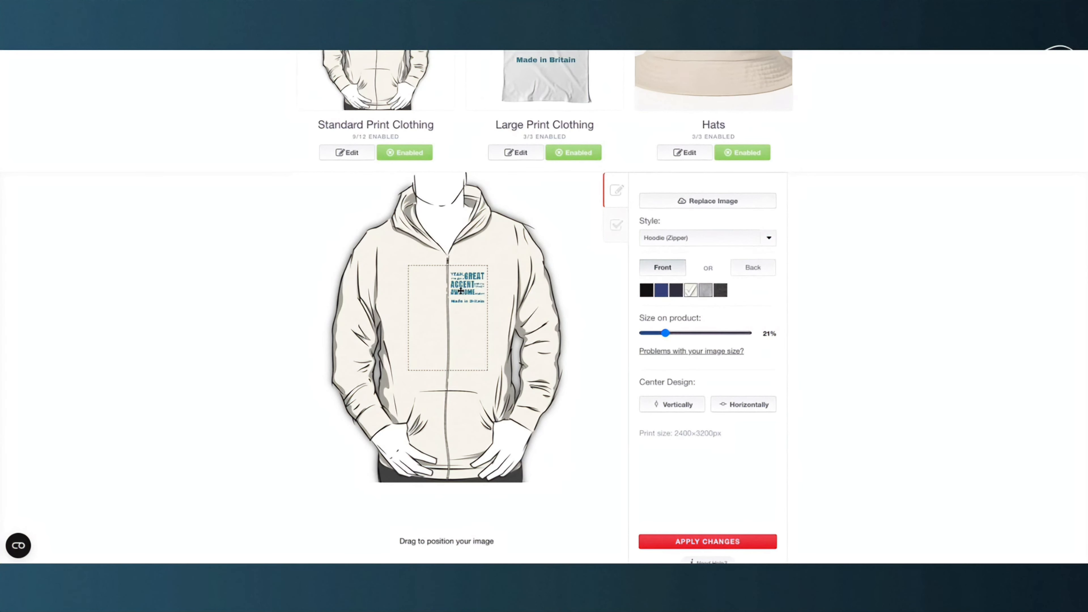
{"action": "scroll", "coordinate": [589, 292], "scroll_direction": "up", "scroll_amount": 1}
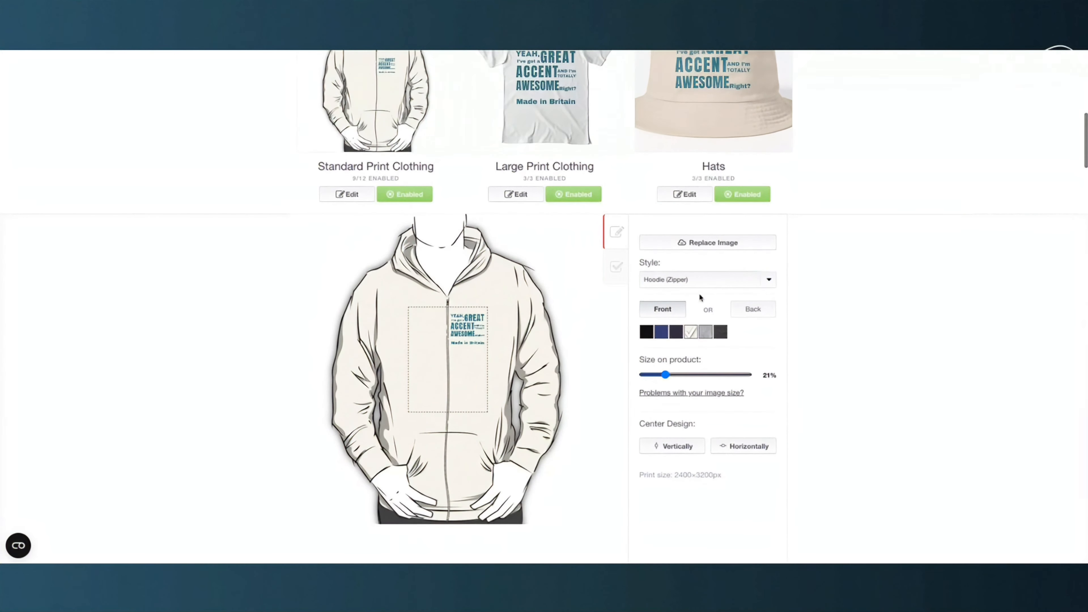
Switch the preview style to Essential T-Shirt and set the design's size on the product to 44%
{"action": "left_click", "coordinate": [767, 280]}
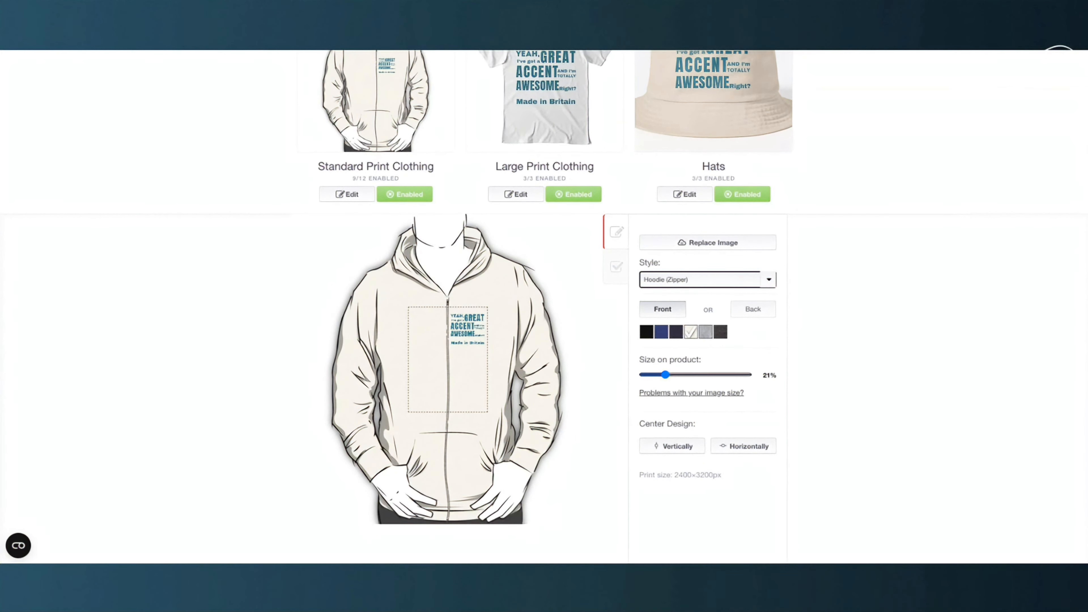
{"action": "left_click", "coordinate": [684, 193]}
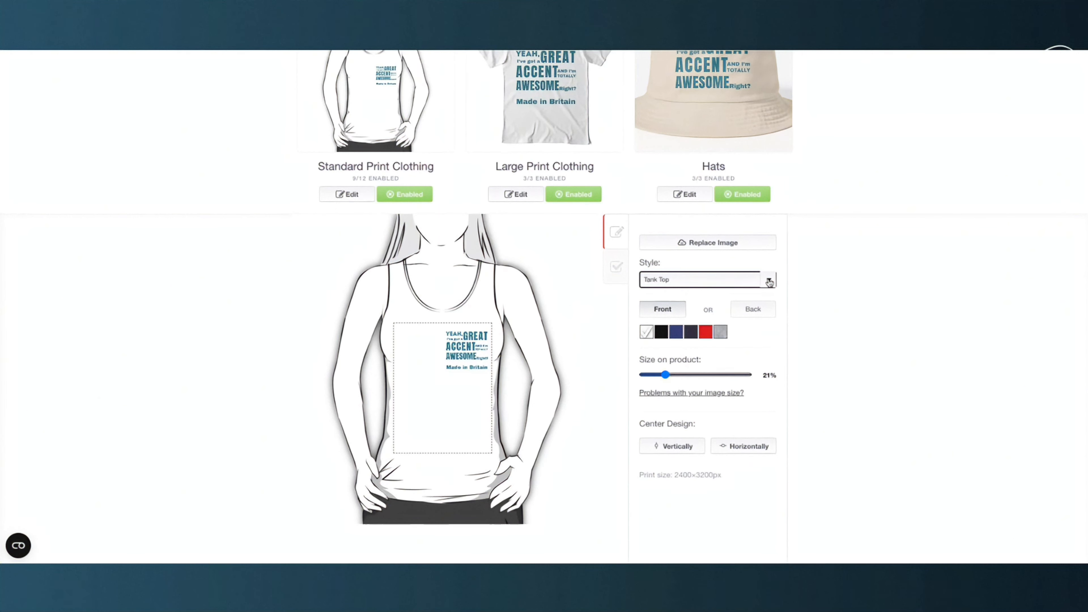
{"action": "left_click_drag", "start_coordinate": [695, 390], "coordinate": [690, 390]}
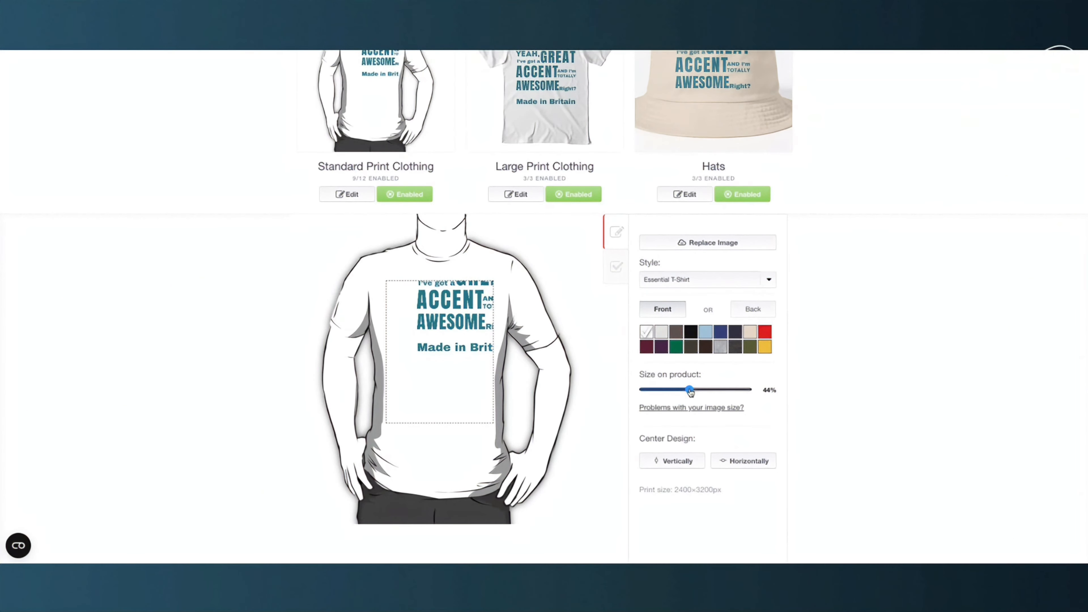
Center the design horizontally and vertically on the Essential T-Shirt, and move it slightly higher on the chest
{"action": "left_click_drag", "start_coordinate": [477, 338], "coordinate": [441, 367]}
{"action": "left_click", "coordinate": [728, 461]}
{"action": "left_click", "coordinate": [688, 464]}
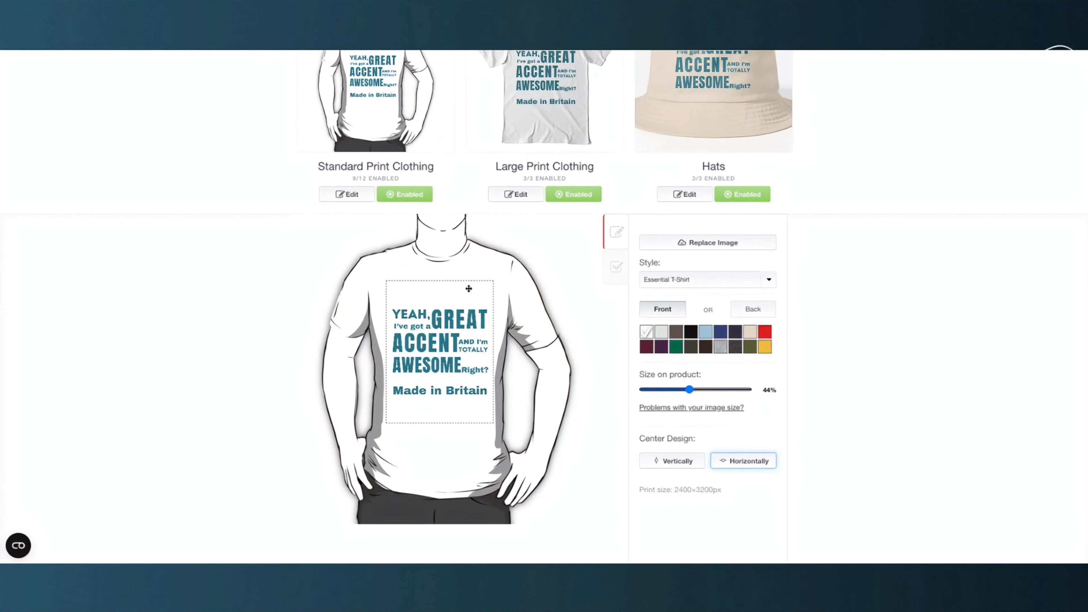
{"action": "left_click_drag", "start_coordinate": [442, 341], "coordinate": [442, 325]}
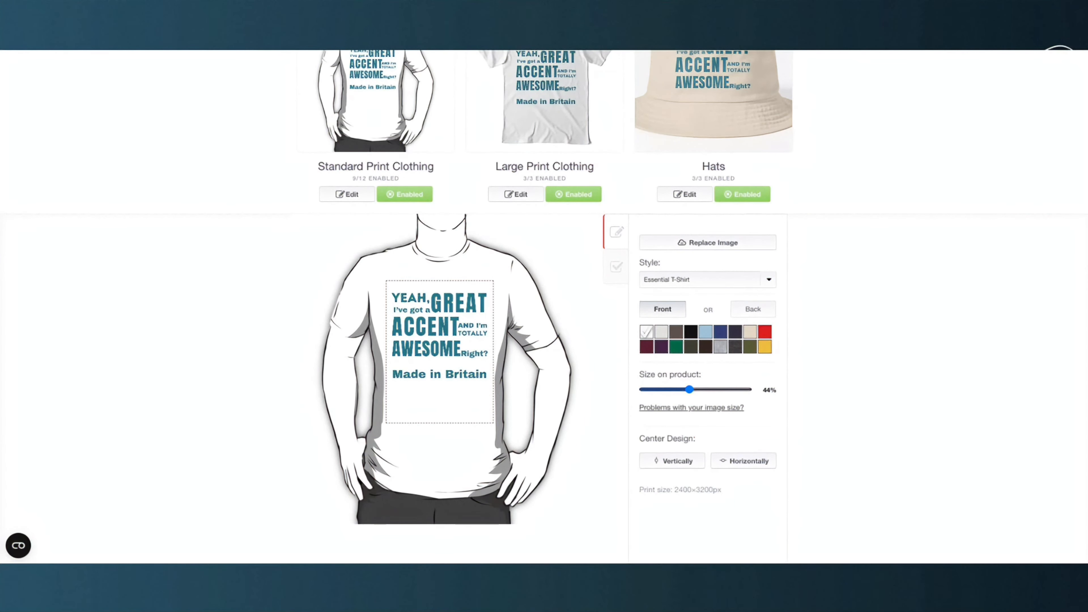
{"action": "left_click_drag", "start_coordinate": [442, 325], "coordinate": [442, 328]}
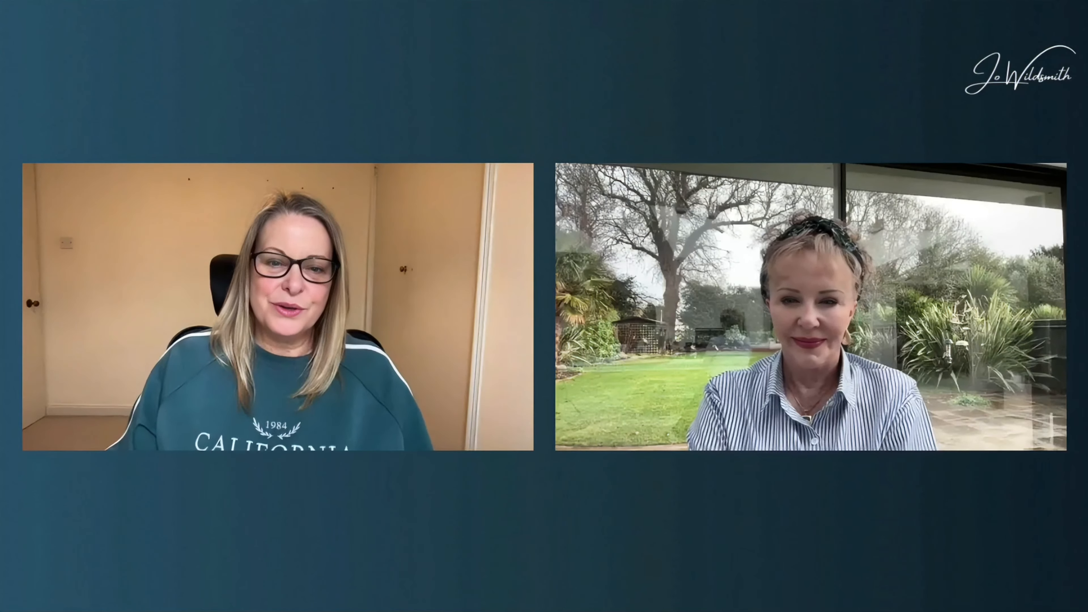
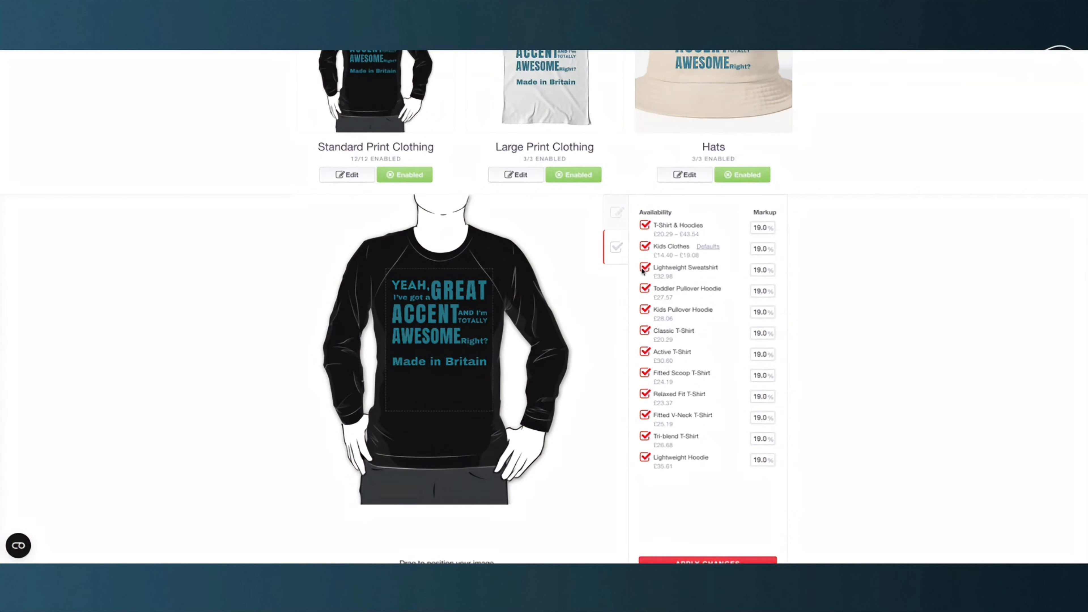
Toggle the Kids Clothes availability off and back on, and set the T-Shirt & Hoodies markup to 20%
{"action": "left_click", "coordinate": [645, 246]}
{"action": "left_click", "coordinate": [643, 248]}
{"action": "left_click", "coordinate": [761, 228]}
{"action": "key", "text": "BackSpace"}
{"action": "key", "text": "BackSpace"}
{"action": "type", "text": "20"}
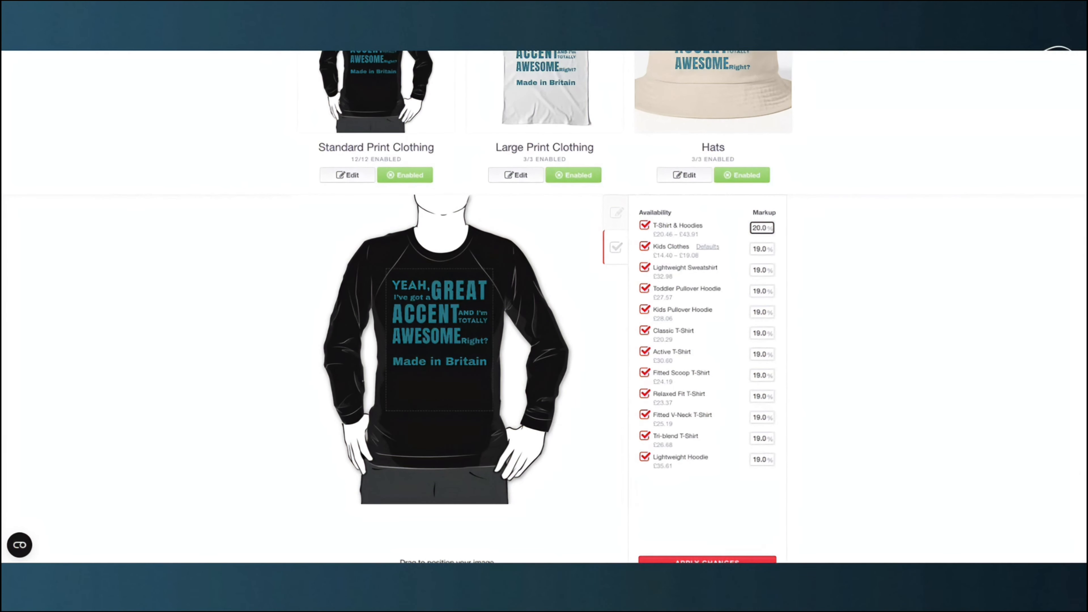
{"action": "double_click", "coordinate": [765, 227]}
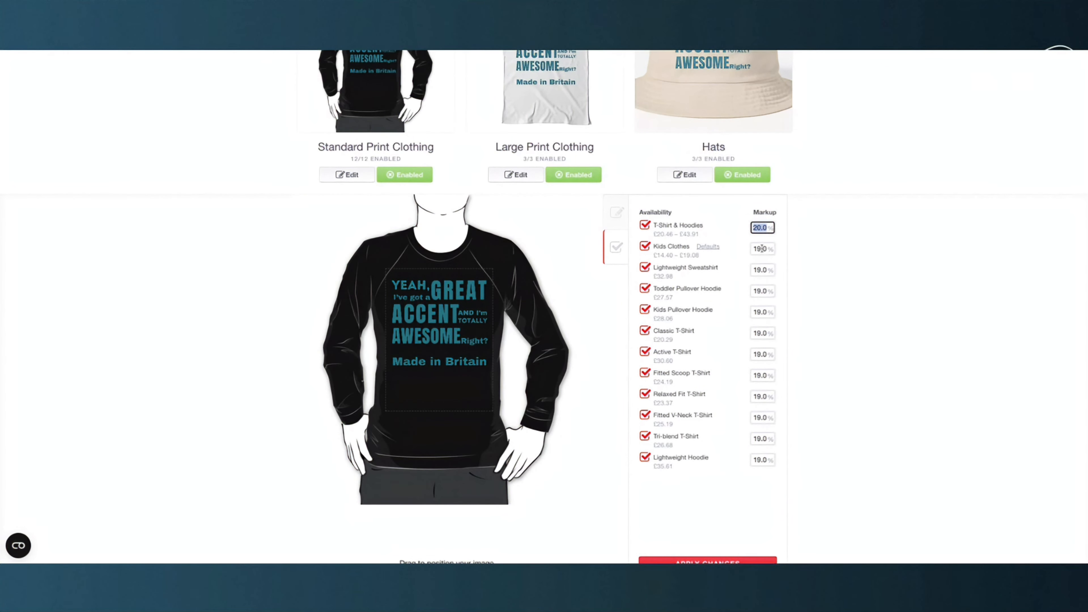
Set the Kids Clothes markup to 25%
{"action": "left_click_drag", "start_coordinate": [762, 249], "coordinate": [752, 249]}
{"action": "type", "text": "25"}
{"action": "scroll", "coordinate": [622, 243], "scroll_direction": "down", "scroll_amount": 1}
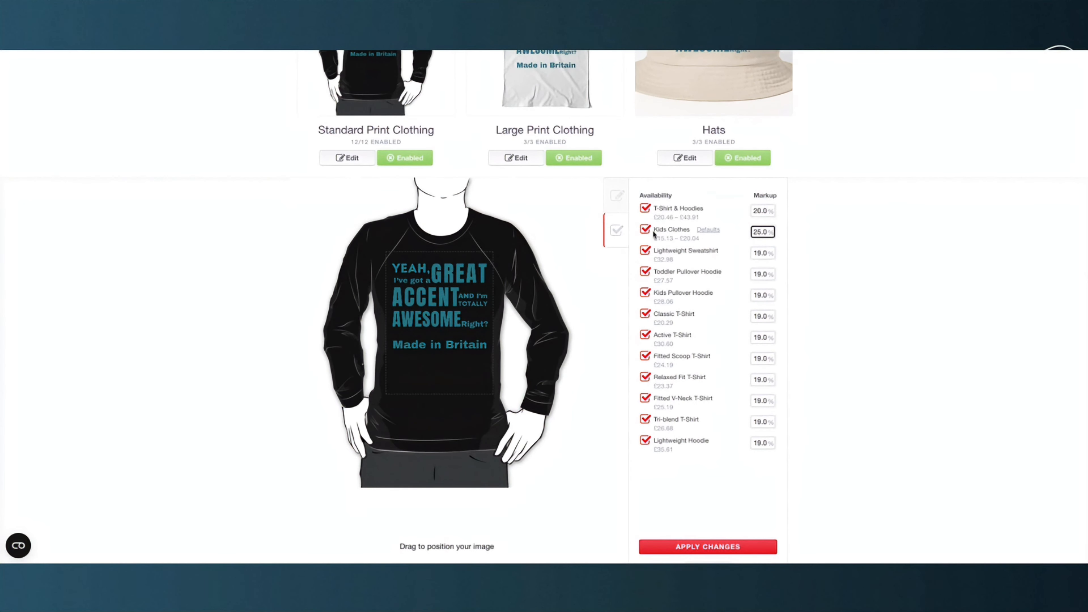
{"action": "scroll", "coordinate": [505, 285], "scroll_direction": "down", "scroll_amount": 1}
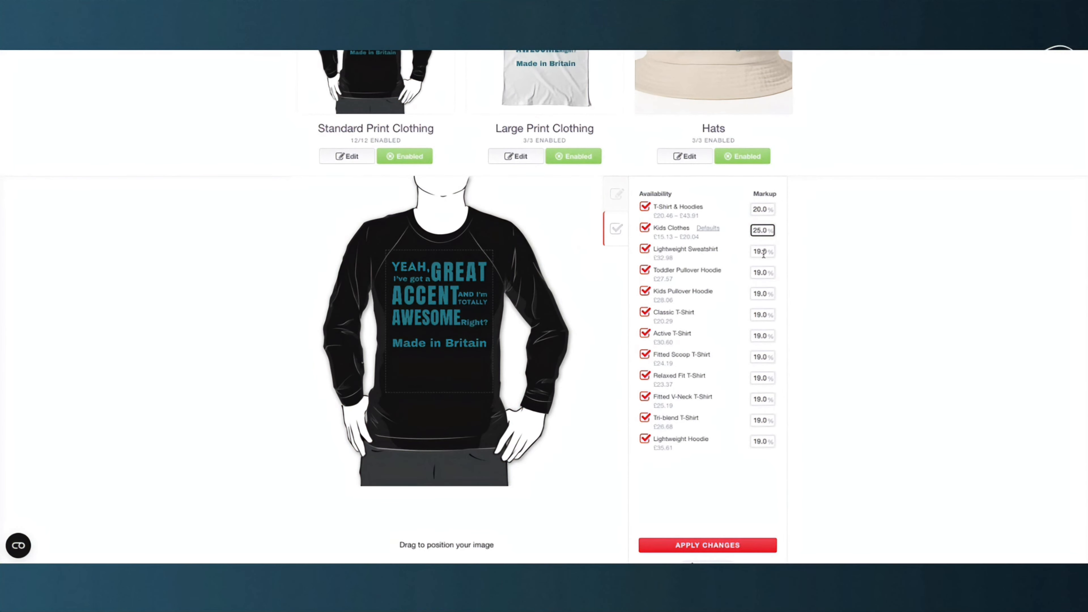
Try a 40% markup for the Active T-Shirt and set it back to 19%
{"action": "left_click", "coordinate": [761, 337]}
{"action": "key", "text": "BackSpace"}
{"action": "key", "text": "BackSpace"}
{"action": "type", "text": "40"}
{"action": "key", "text": "BackSpace"}
{"action": "key", "text": "BackSpace"}
{"action": "type", "text": "1"}
{"action": "left_click_drag", "start_coordinate": [752, 339], "coordinate": [759, 338]}
{"action": "type", "text": "19"}
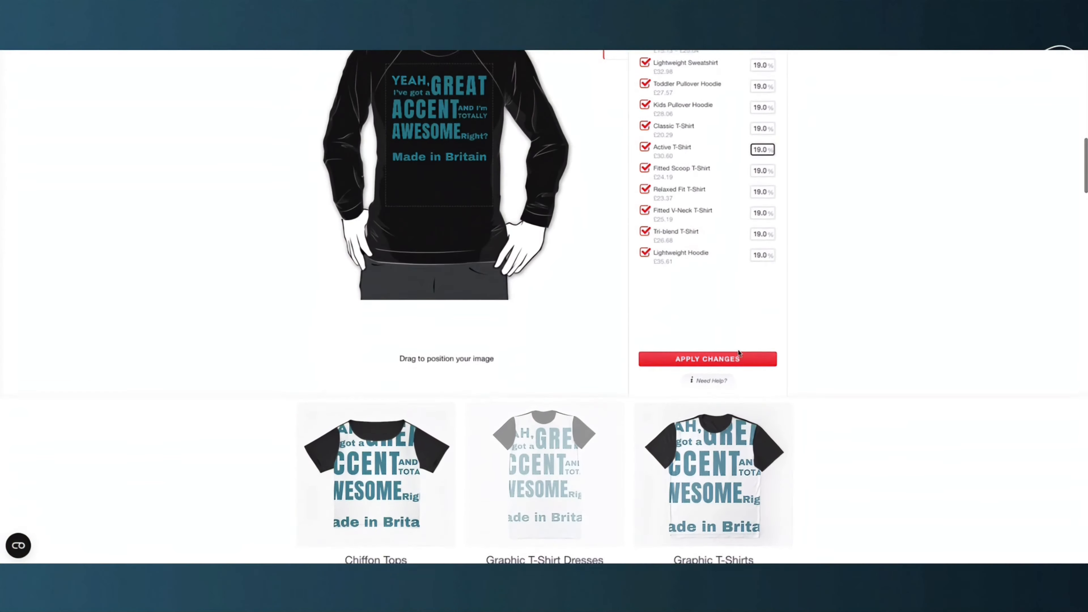
Apply the availability and markup changes to Standard Print Clothing
{"action": "scroll", "coordinate": [739, 353], "scroll_direction": "down", "scroll_amount": 1}
{"action": "scroll", "coordinate": [739, 353], "scroll_direction": "up", "scroll_amount": 2}
{"action": "scroll", "coordinate": [739, 354], "scroll_direction": "up", "scroll_amount": 2}
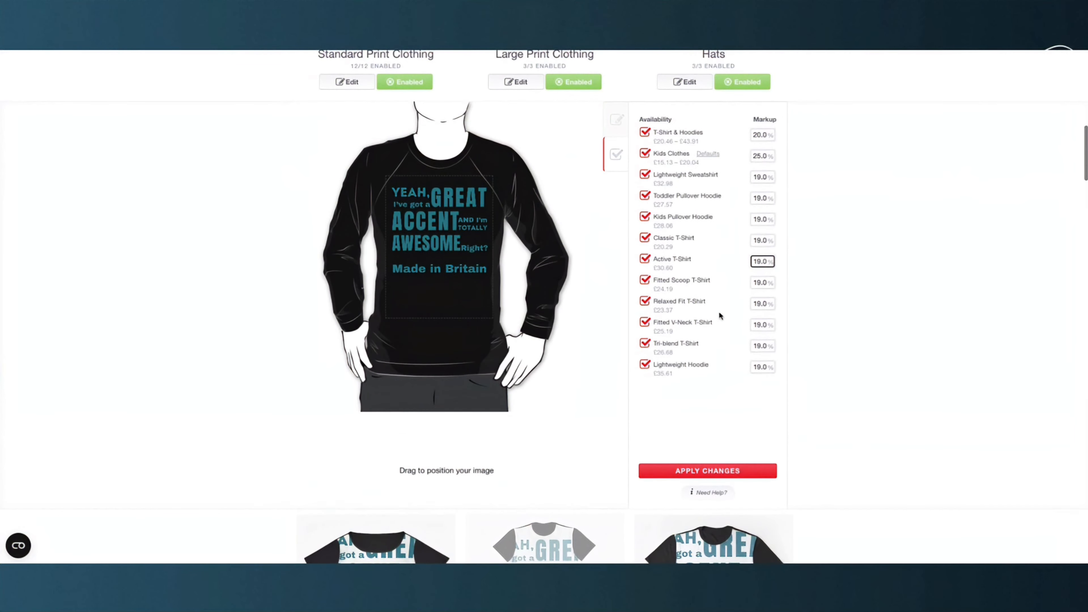
{"action": "left_click", "coordinate": [707, 471]}
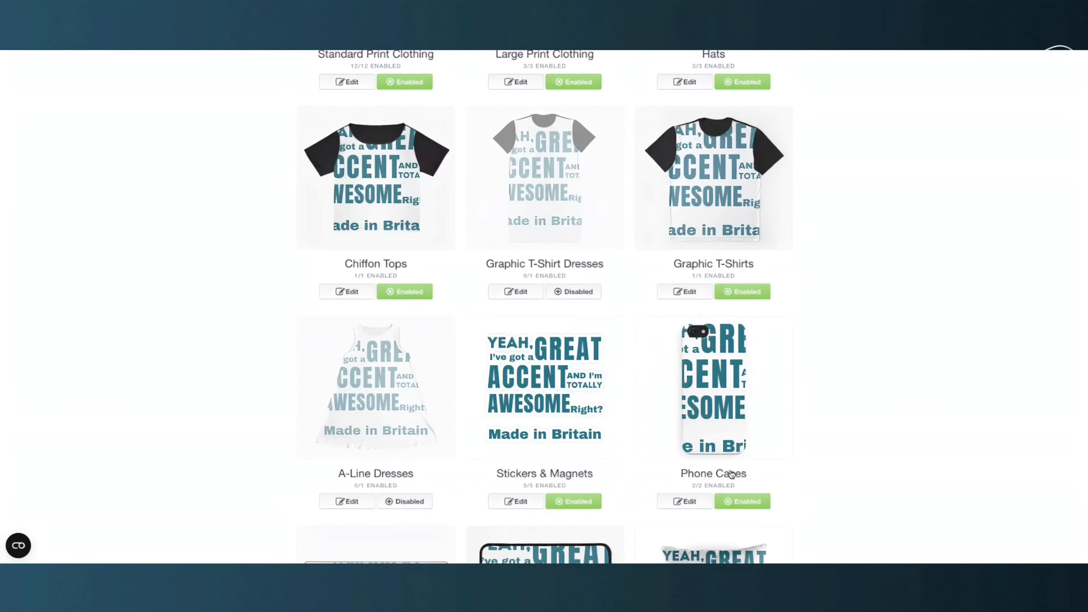
Reopen the Standard Print Clothing design settings, colour the Pullover Sweatshirt cream, and switch the preview to a white Essential T-Shirt
{"action": "scroll", "coordinate": [371, 272], "scroll_direction": "up", "scroll_amount": 5}
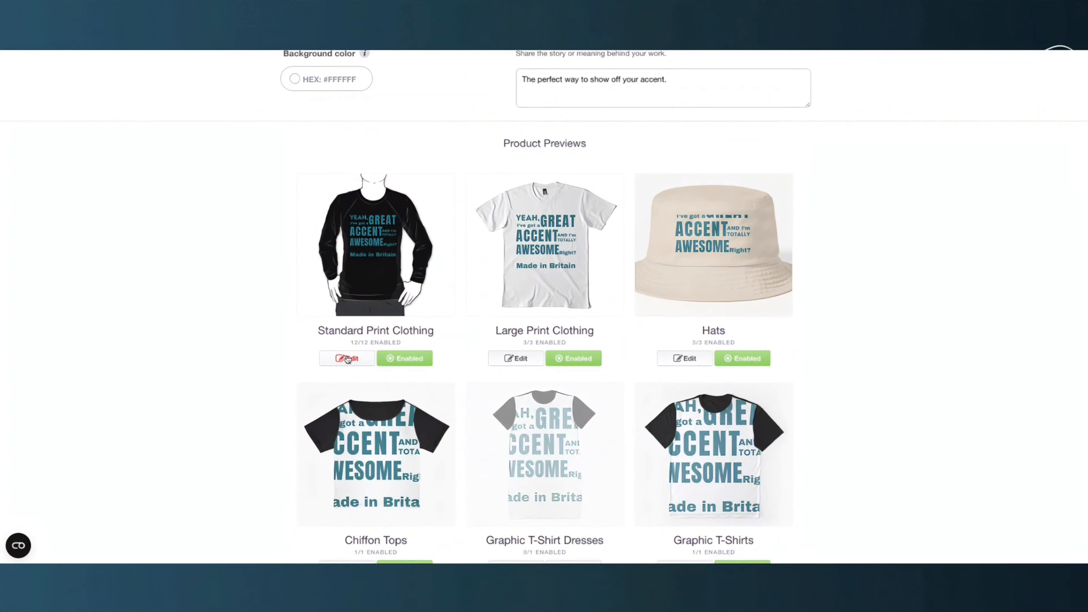
{"action": "left_click", "coordinate": [346, 355]}
{"action": "scroll", "coordinate": [544, 400], "scroll_direction": "down", "scroll_amount": 5}
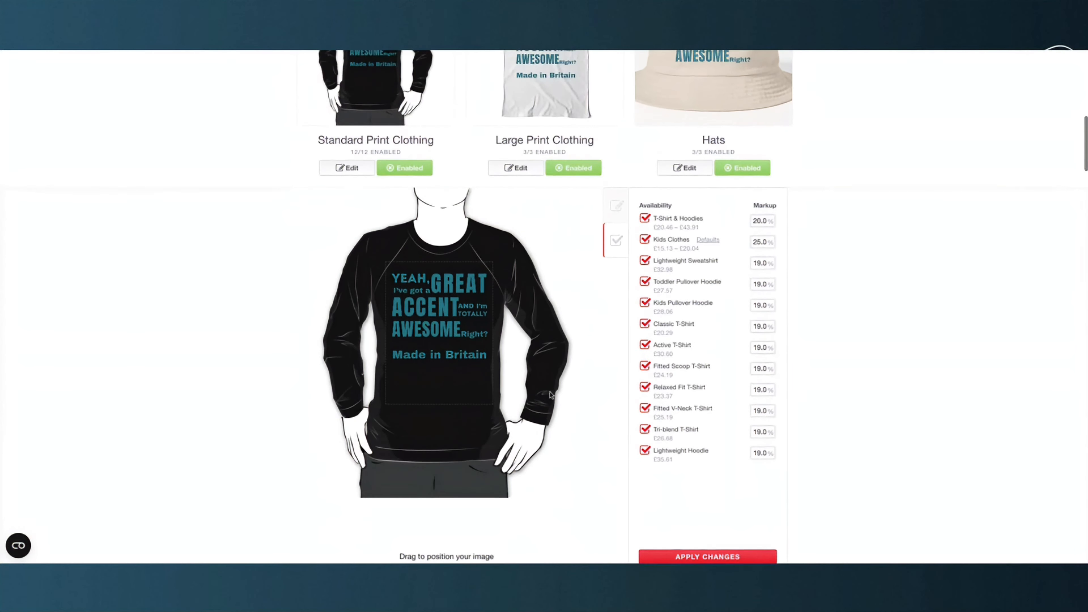
{"action": "left_click", "coordinate": [618, 214]}
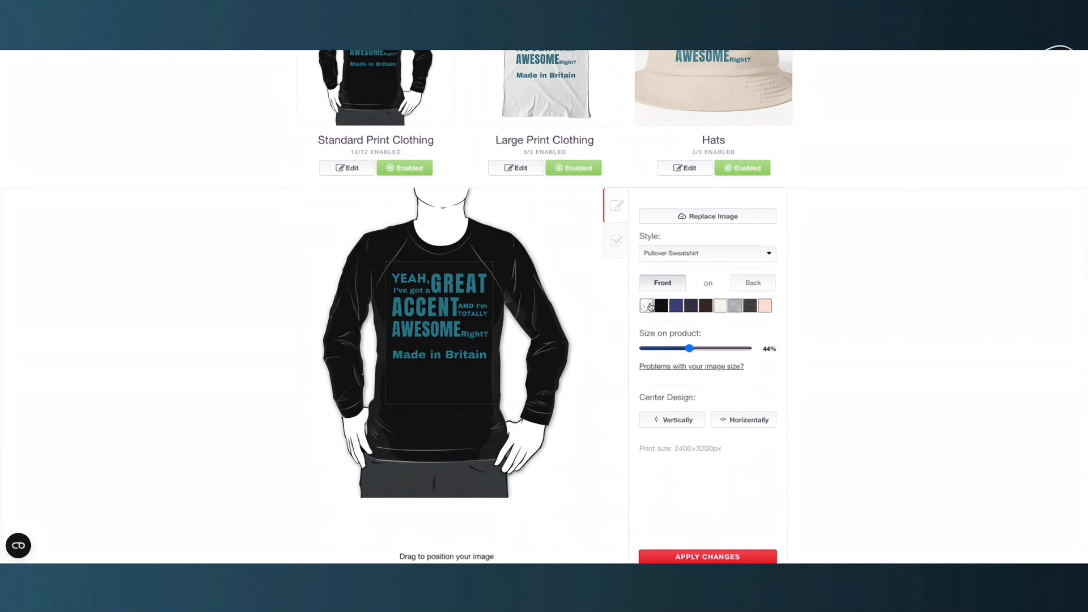
{"action": "left_click", "coordinate": [720, 305]}
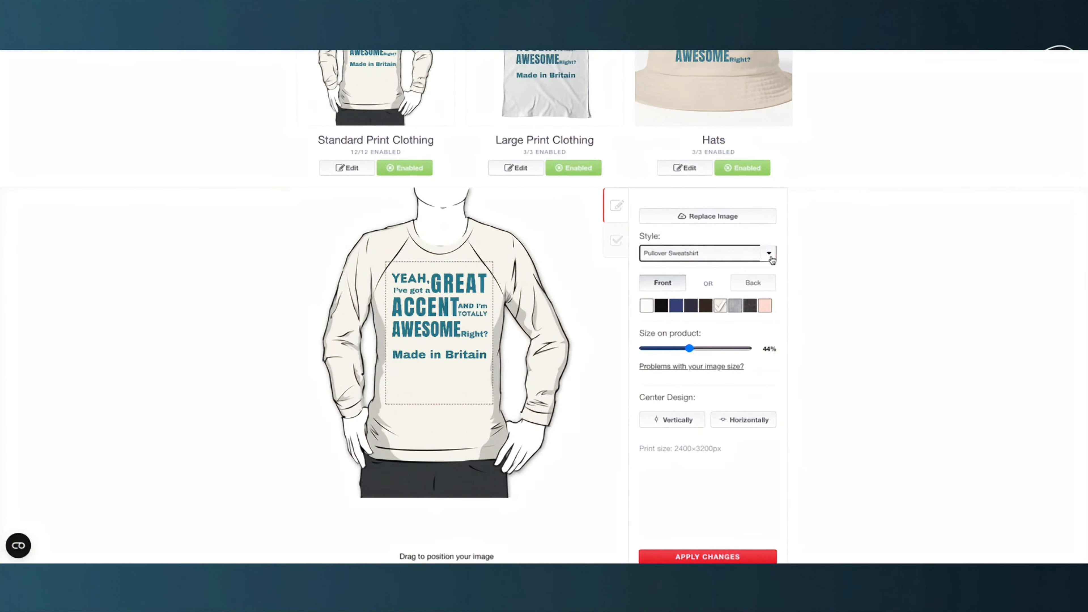
{"action": "left_click", "coordinate": [668, 269]}
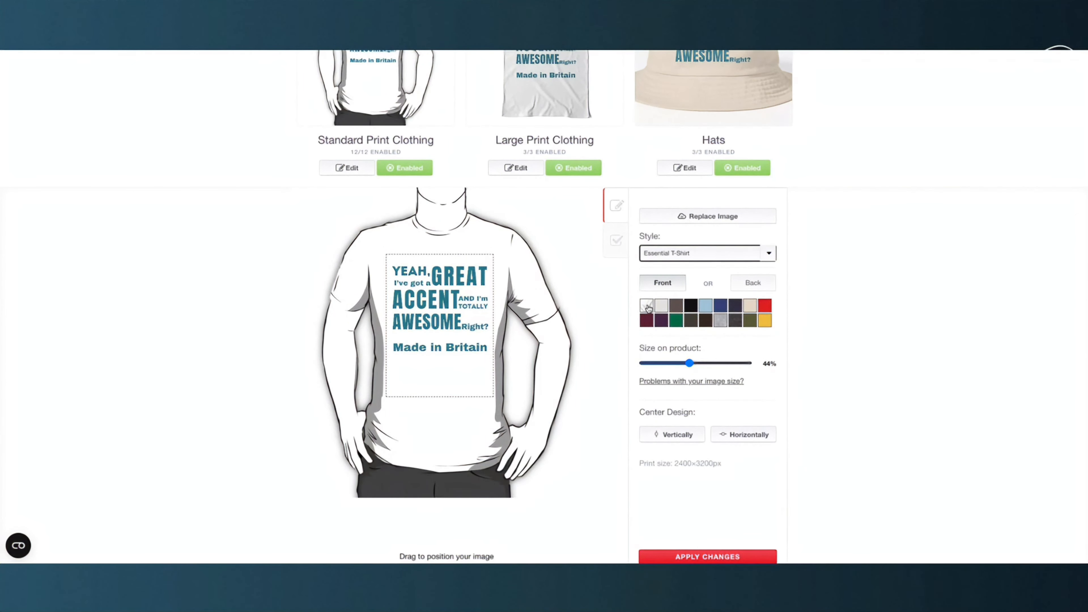
{"action": "left_click", "coordinate": [649, 307]}
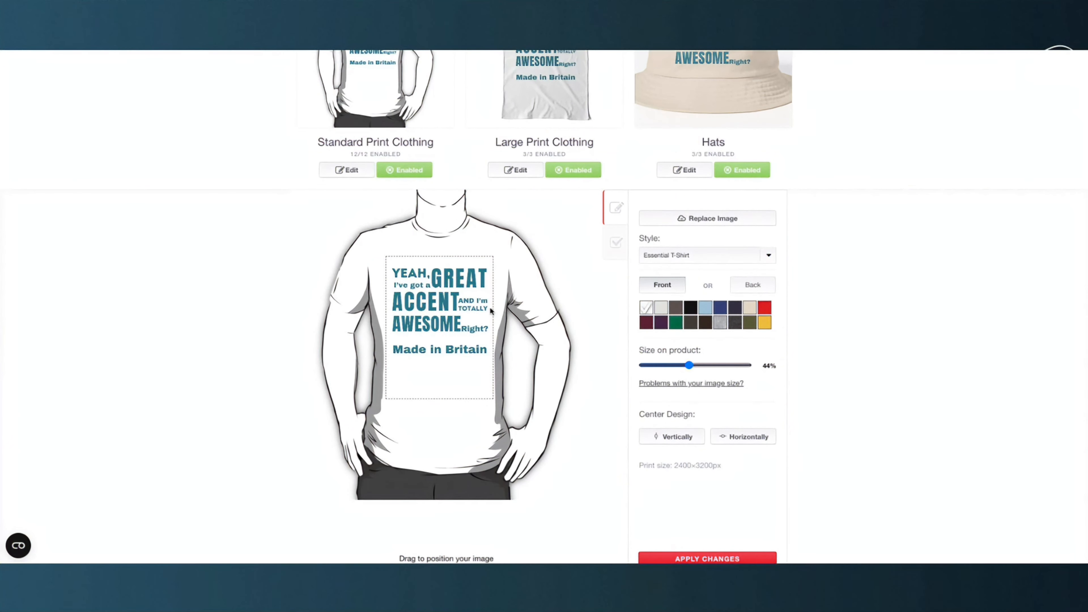
Preview the Essential T-Shirt in green, light grey, olive, yellow and purple and with a back print, returning to white with a front print
{"action": "left_click", "coordinate": [676, 319]}
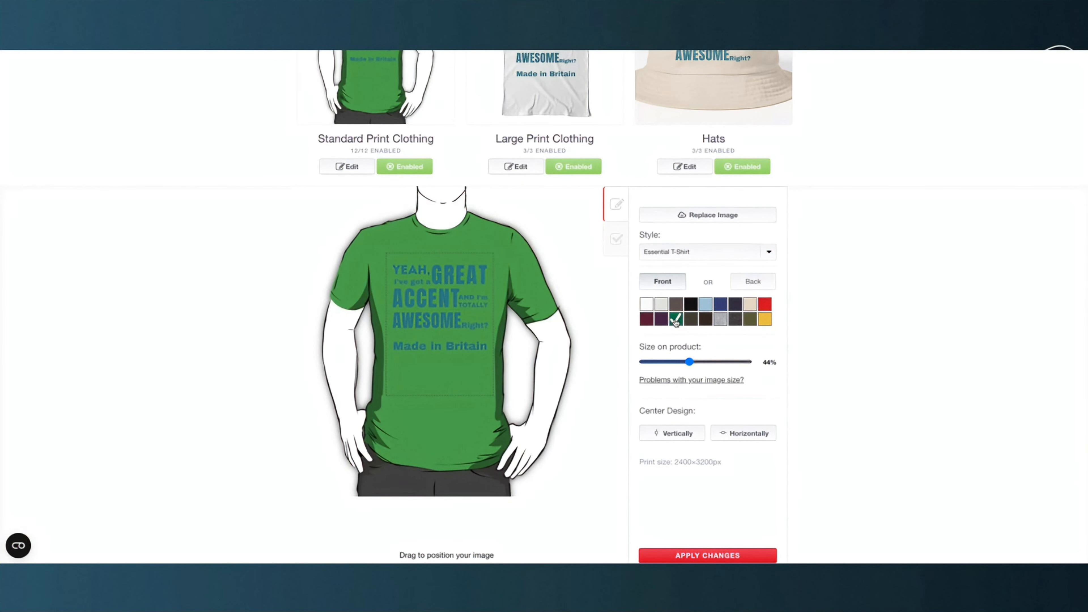
{"action": "left_click", "coordinate": [661, 305]}
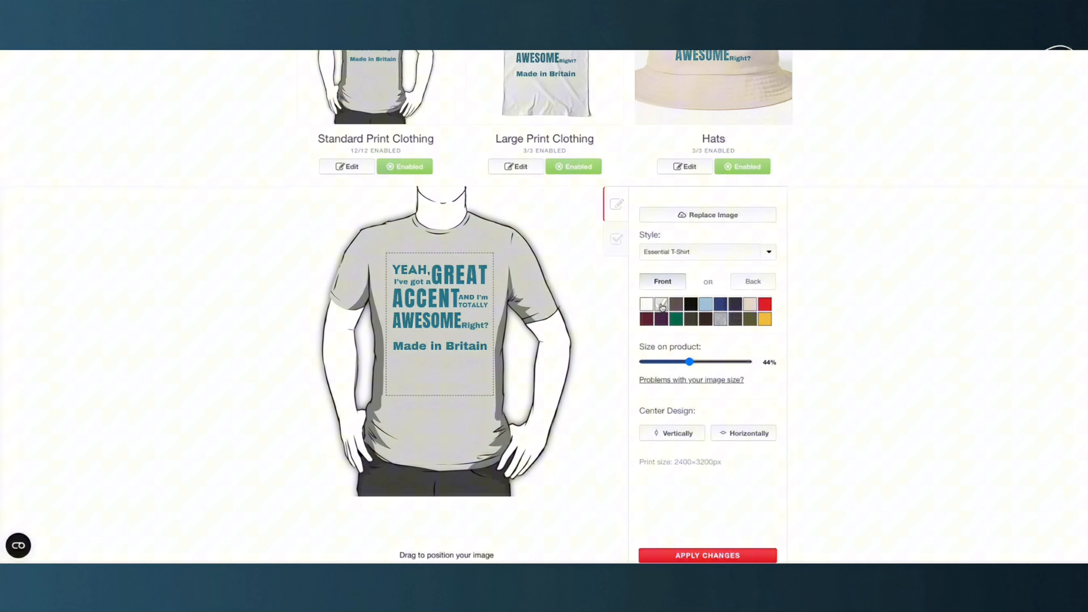
{"action": "left_click", "coordinate": [645, 306]}
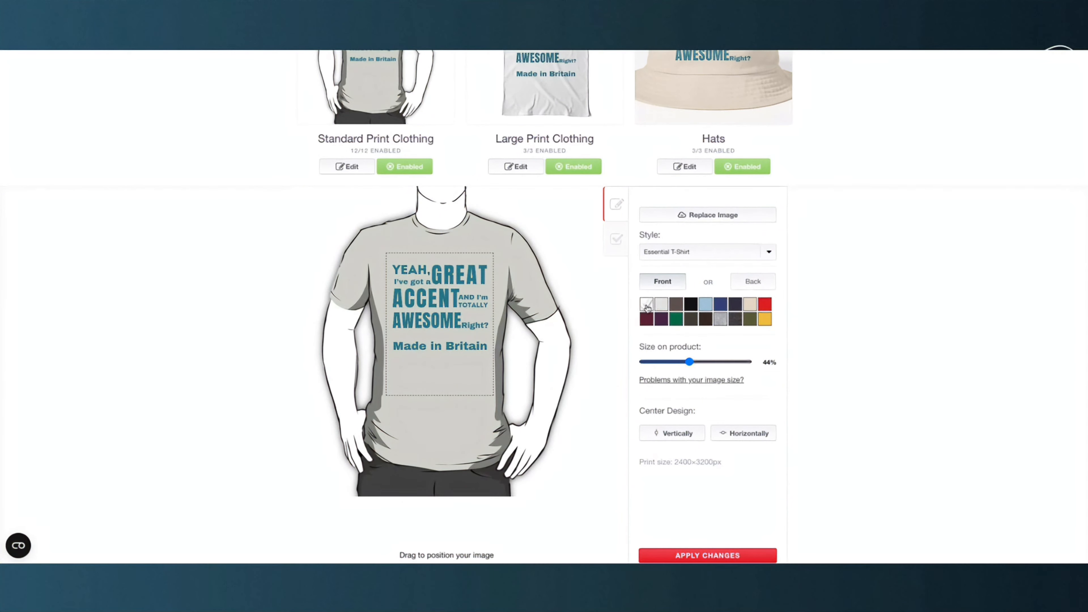
{"action": "left_click", "coordinate": [677, 320]}
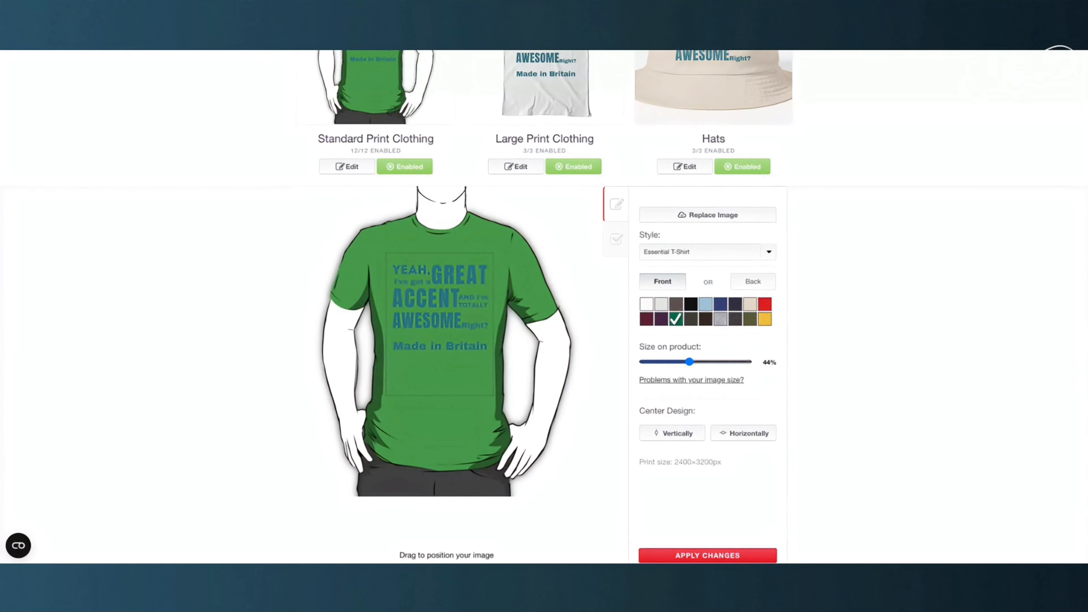
{"action": "left_click", "coordinate": [750, 319]}
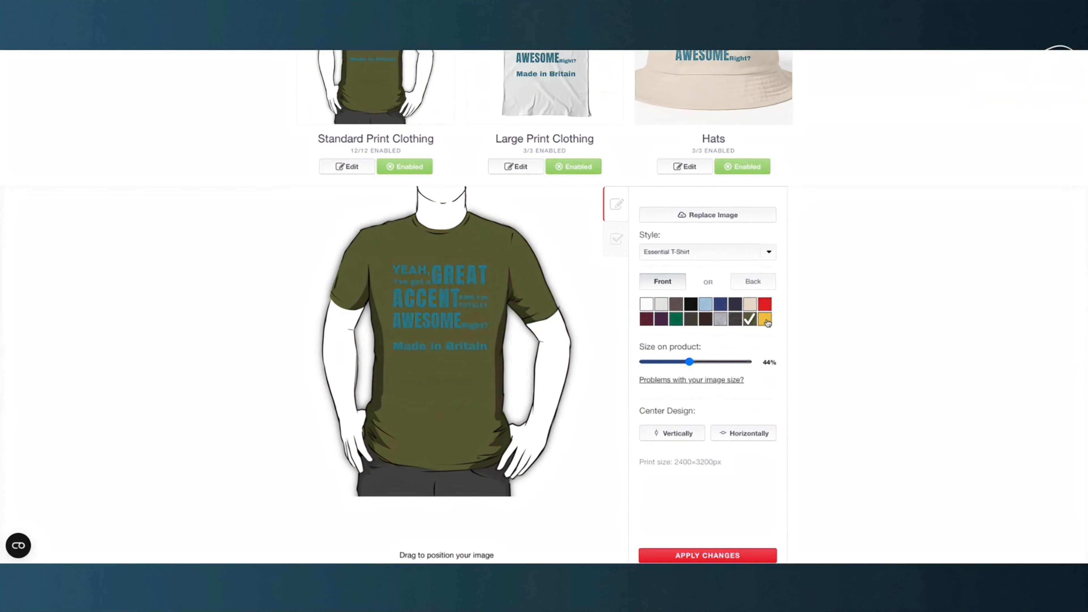
{"action": "left_click", "coordinate": [766, 321]}
{"action": "left_click", "coordinate": [661, 320]}
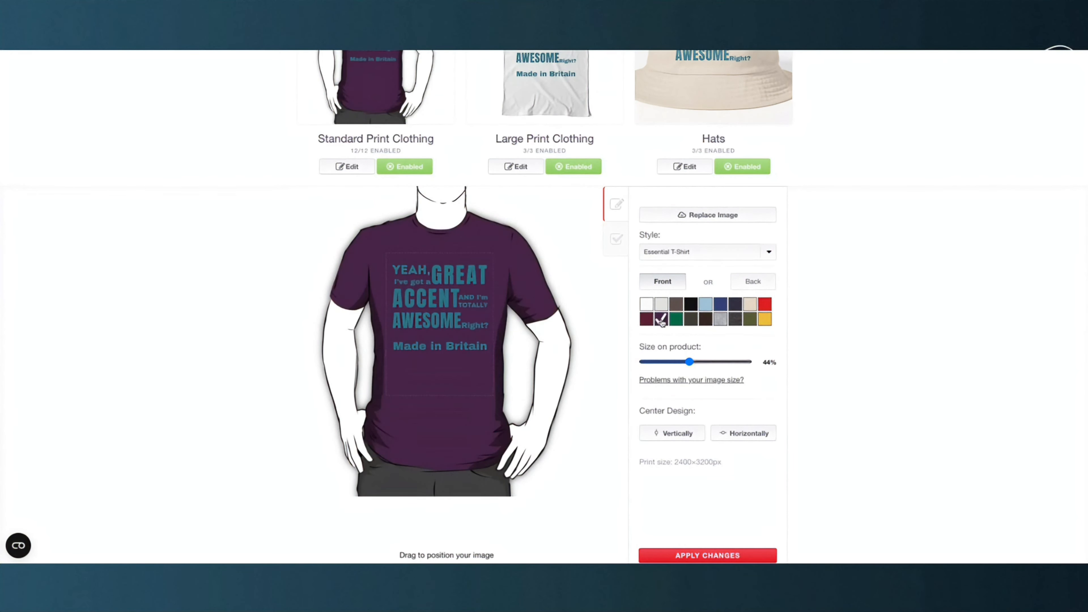
{"action": "left_click", "coordinate": [646, 304]}
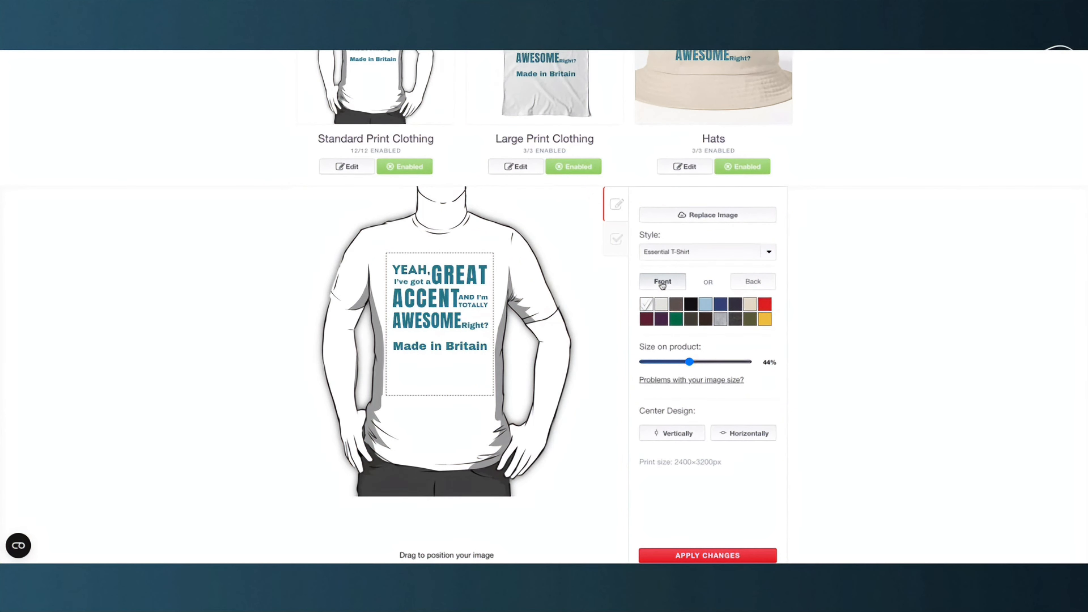
{"action": "left_click", "coordinate": [754, 284]}
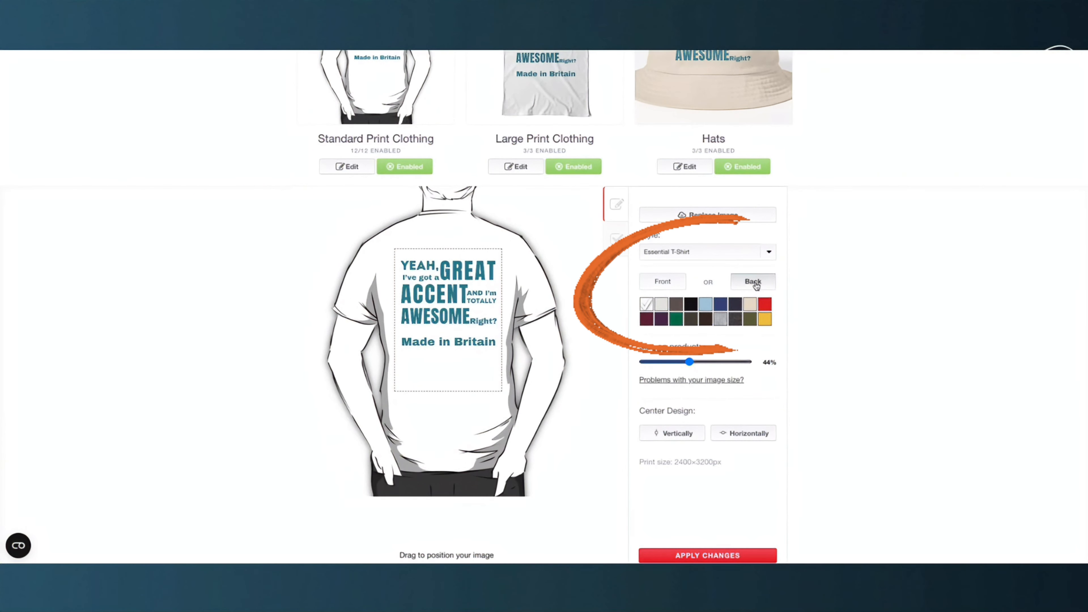
{"action": "left_click", "coordinate": [667, 290]}
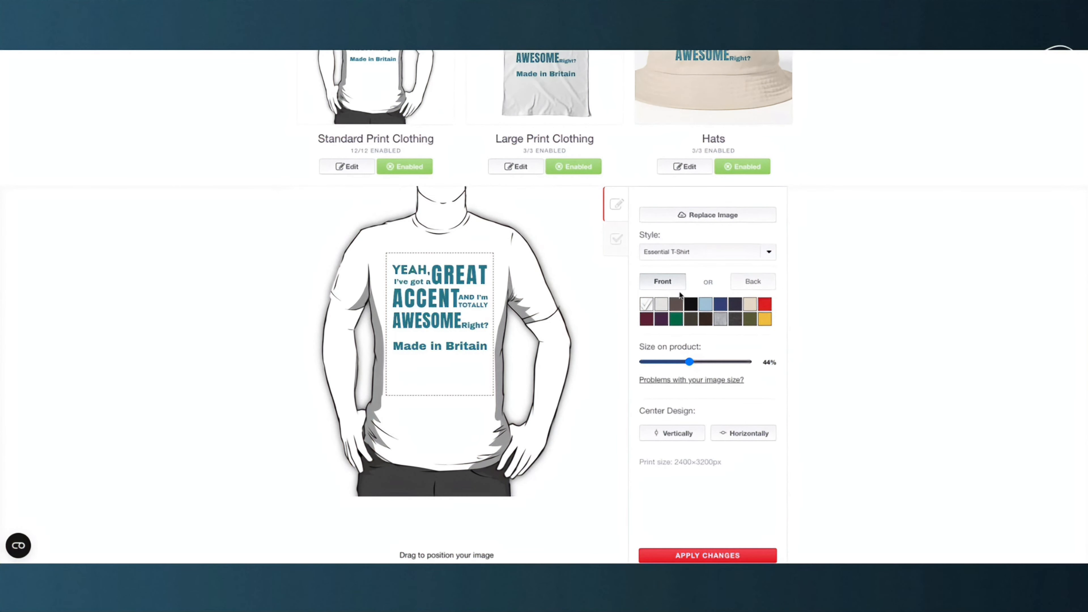
Review the product availability and markup settings for Large Print Clothing
{"action": "scroll", "coordinate": [666, 284], "scroll_direction": "down", "scroll_amount": 2}
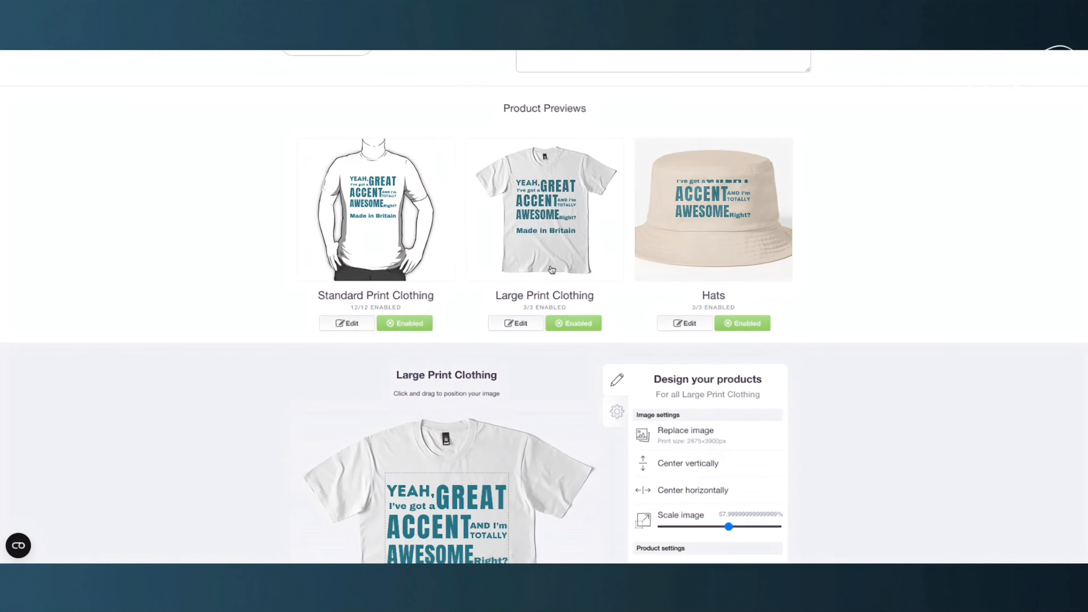
{"action": "scroll", "coordinate": [551, 269], "scroll_direction": "down", "scroll_amount": 3}
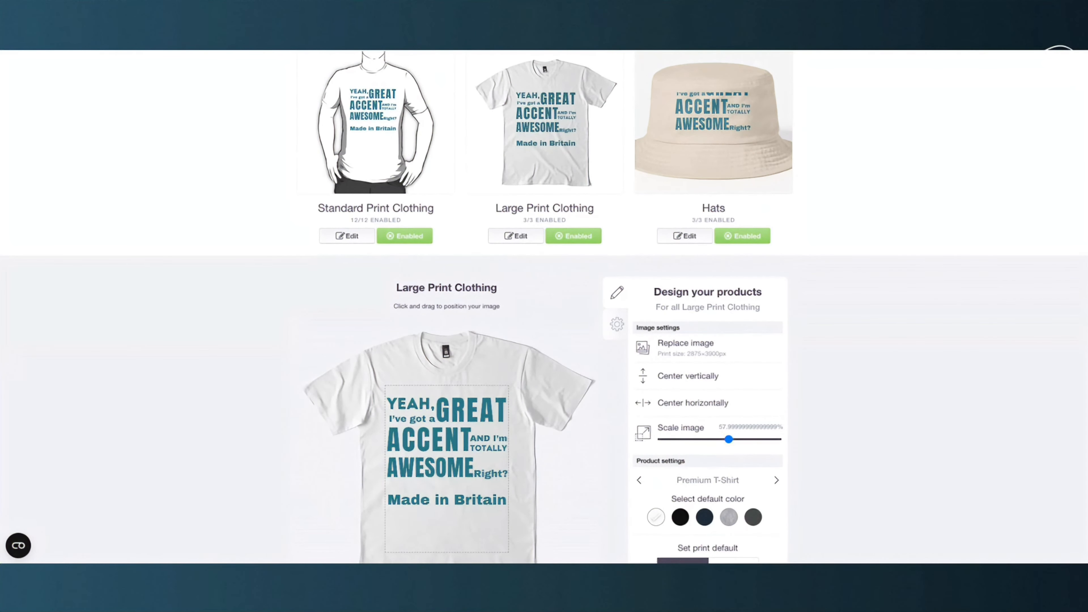
{"action": "scroll", "coordinate": [544, 306], "scroll_direction": "down", "scroll_amount": 3}
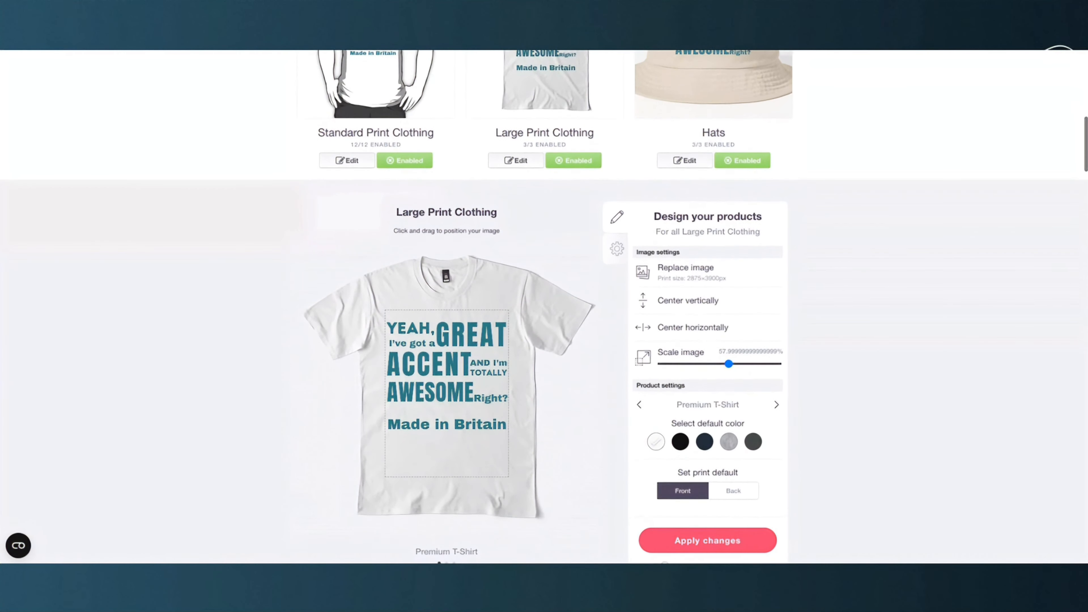
{"action": "left_click", "coordinate": [617, 248]}
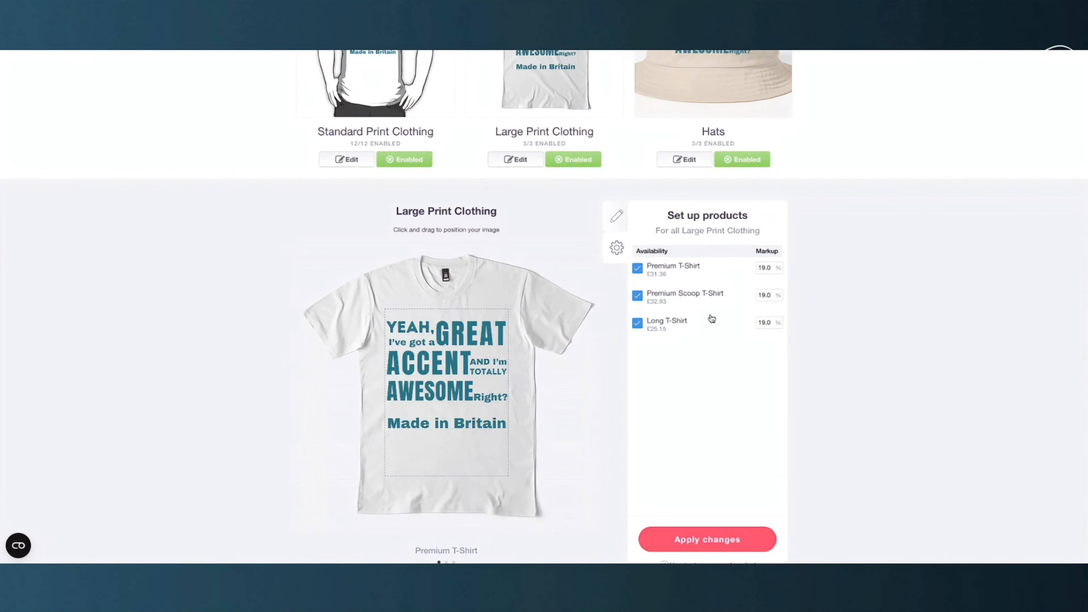
{"action": "scroll", "coordinate": [764, 300], "scroll_direction": "down", "scroll_amount": 1}
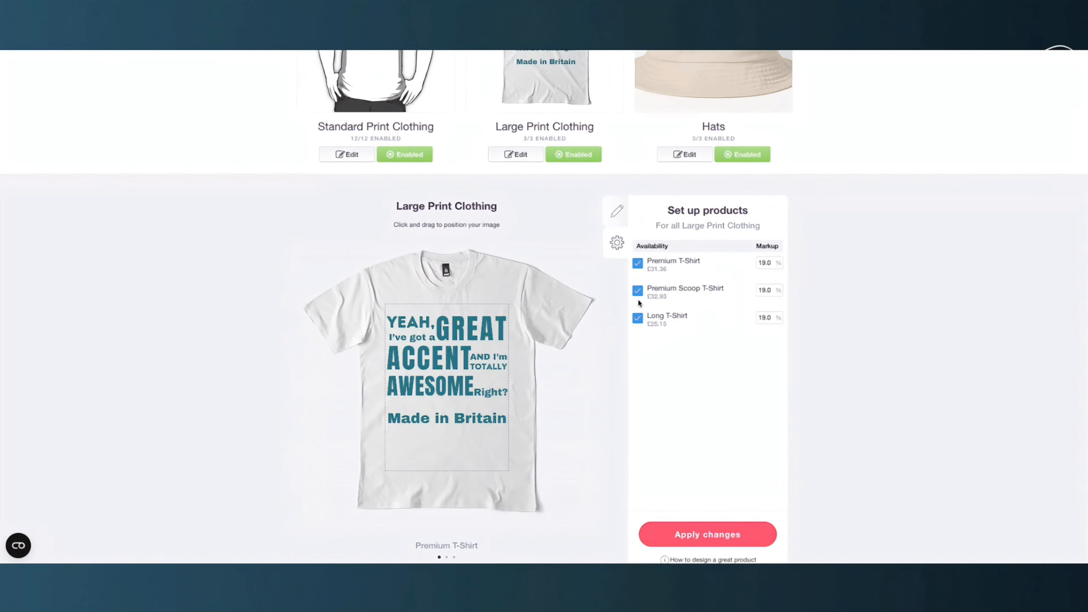
Switch the Large Print Clothing preview from Premium T-Shirt to Long T-Shirt and apply the changes
{"action": "left_click", "coordinate": [621, 214]}
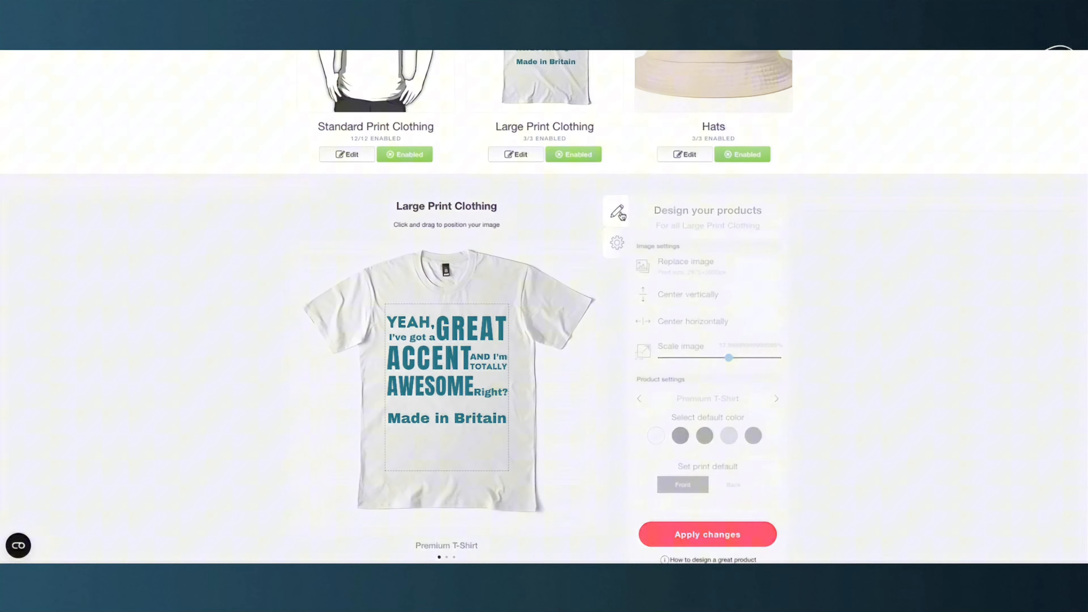
{"action": "left_click", "coordinate": [776, 400]}
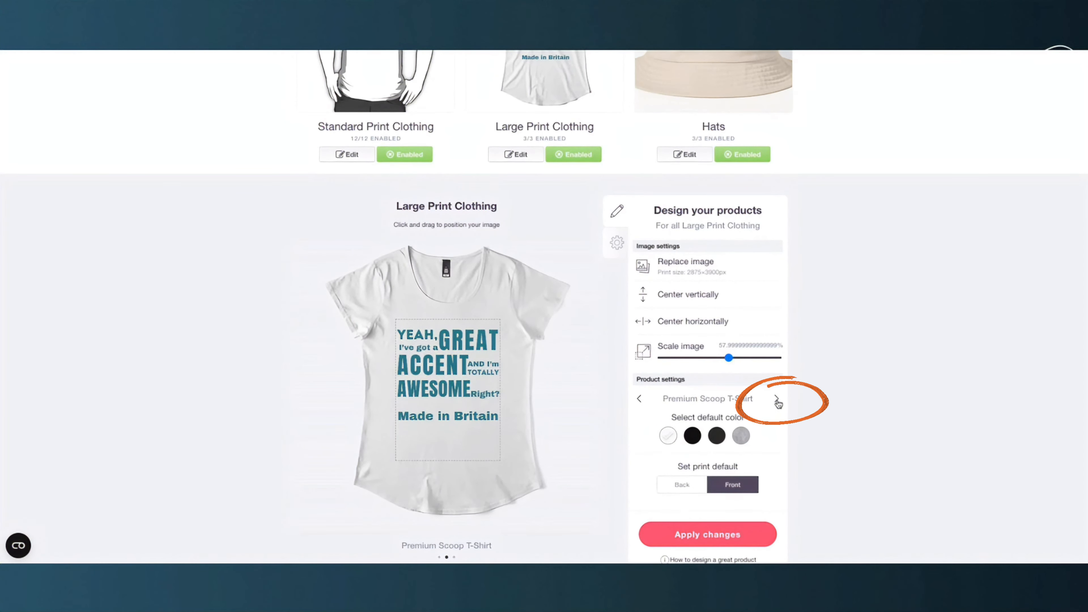
{"action": "left_click", "coordinate": [777, 399]}
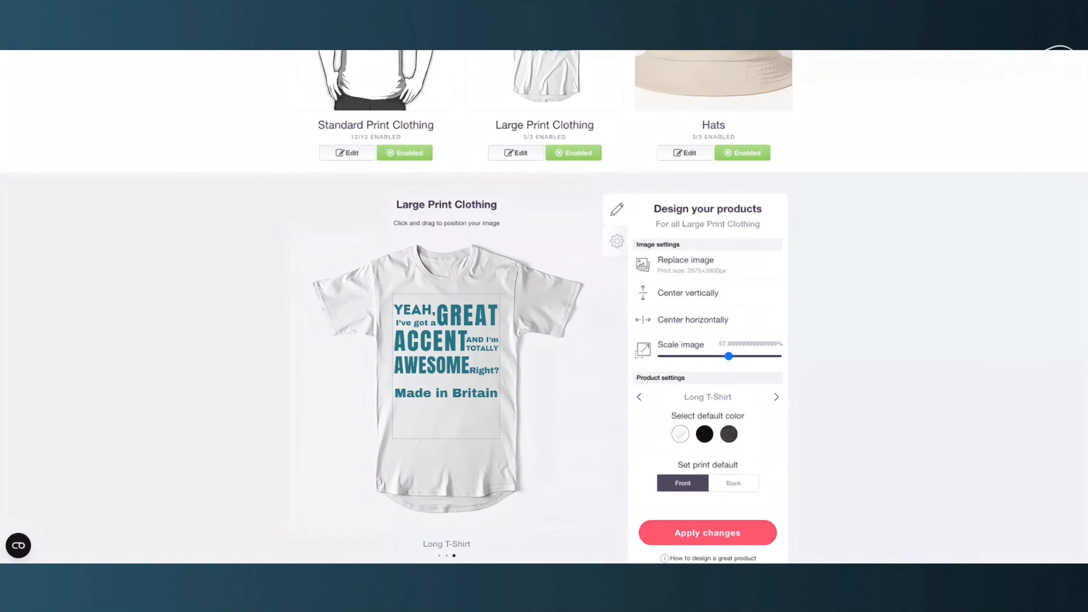
{"action": "left_click", "coordinate": [707, 532]}
Open Hats for editing, scale the design to 34% and move it down within the print area
{"action": "scroll", "coordinate": [541, 398], "scroll_direction": "up", "scroll_amount": 7}
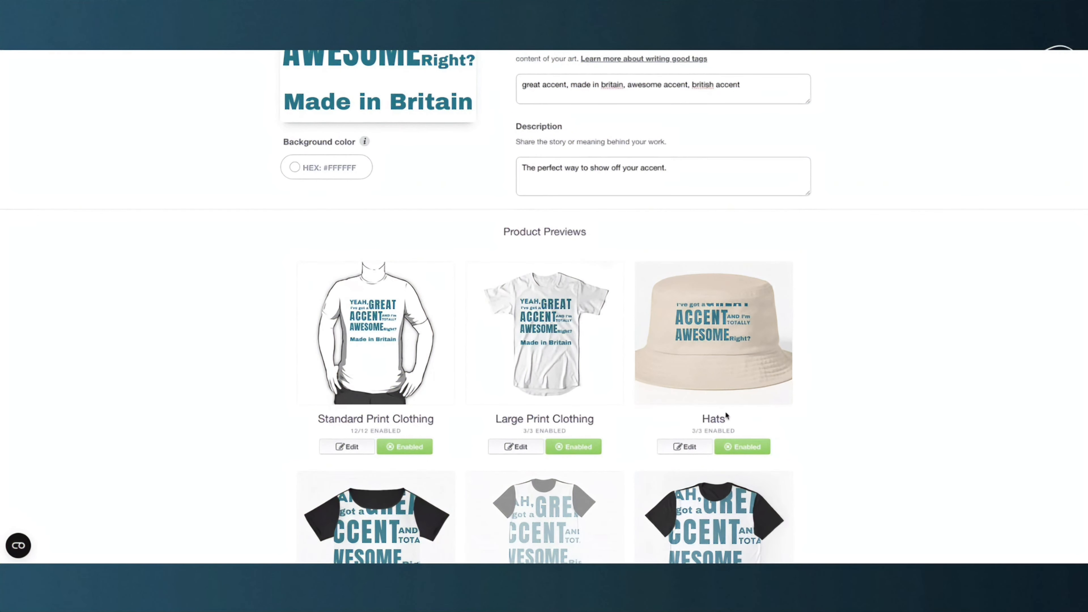
{"action": "left_click", "coordinate": [696, 449]}
{"action": "scroll", "coordinate": [696, 449], "scroll_direction": "down", "scroll_amount": 6}
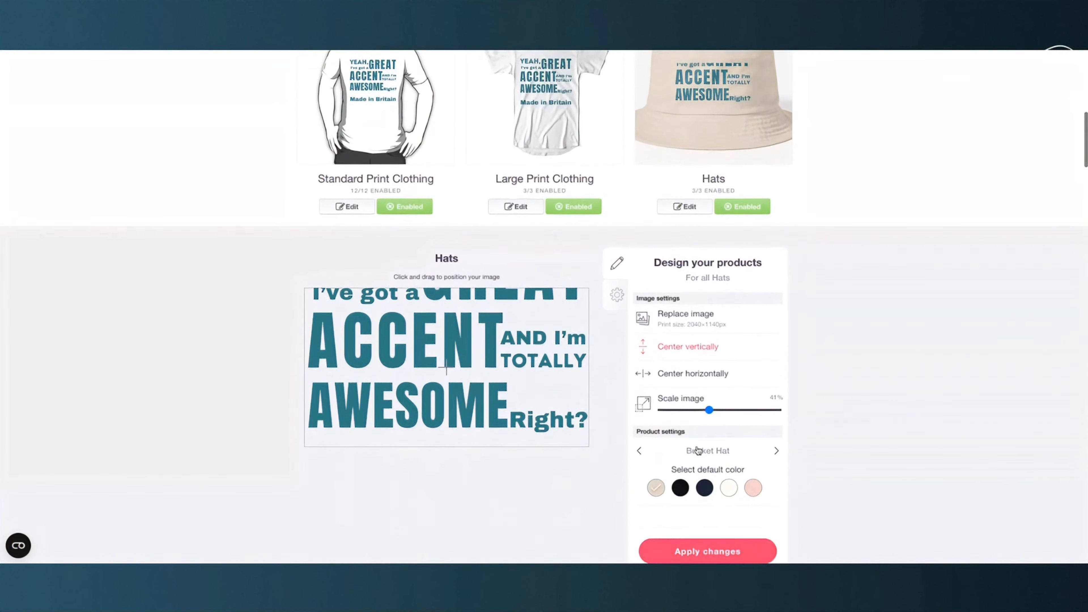
{"action": "left_click_drag", "start_coordinate": [709, 381], "coordinate": [702, 383]}
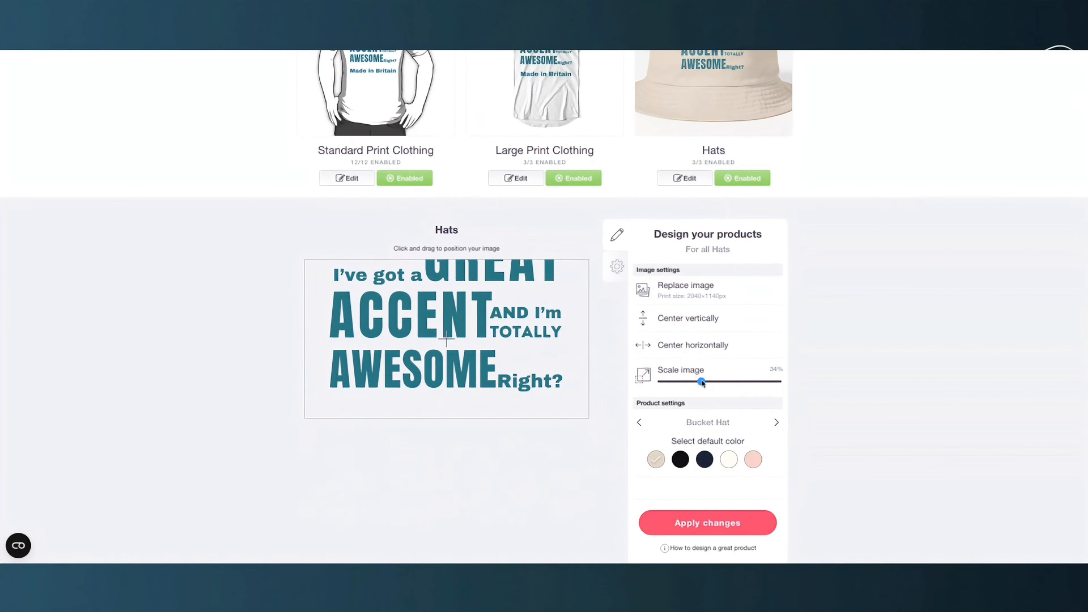
{"action": "left_click_drag", "start_coordinate": [501, 367], "coordinate": [499, 395]}
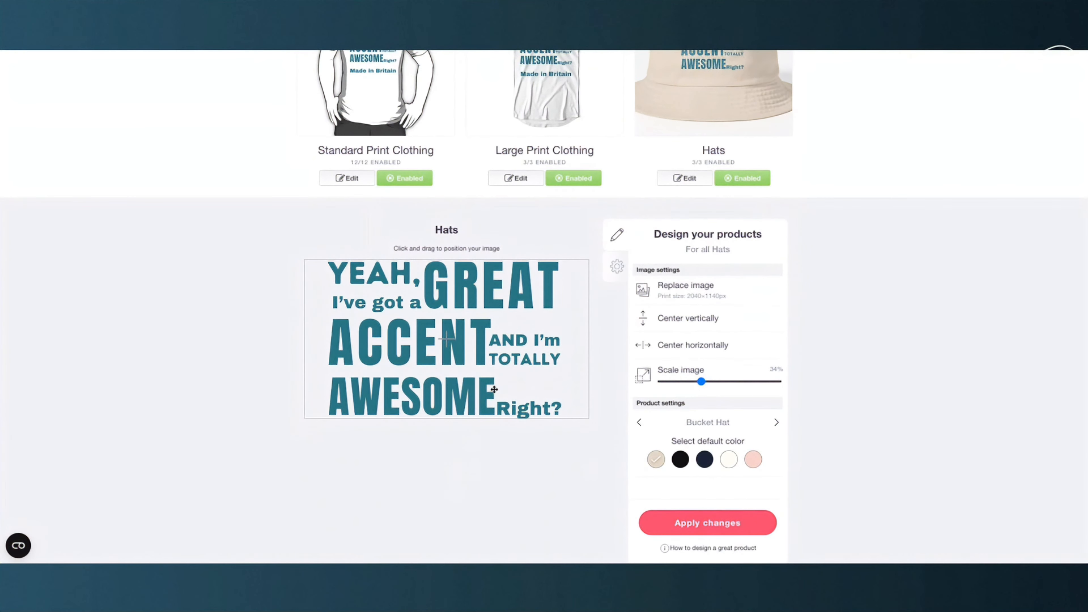
Reduce the hat design's scale to 24% and move it down so all its text fits inside the print area
{"action": "scroll", "coordinate": [707, 397], "scroll_direction": "up", "scroll_amount": 1}
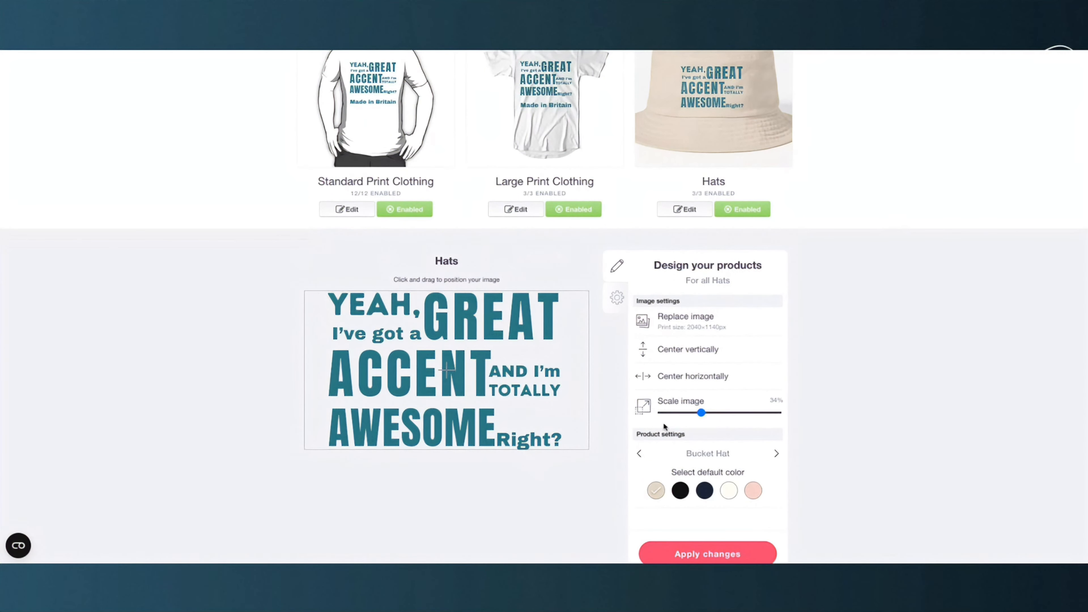
{"action": "left_click_drag", "start_coordinate": [701, 414], "coordinate": [691, 414]}
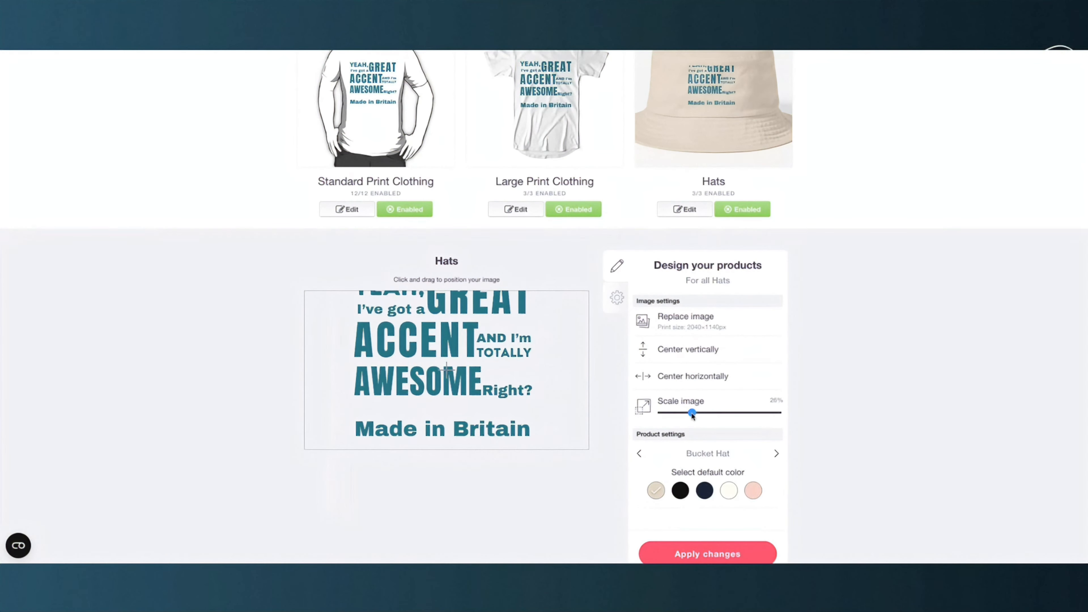
{"action": "left_click_drag", "start_coordinate": [419, 386], "coordinate": [422, 398]}
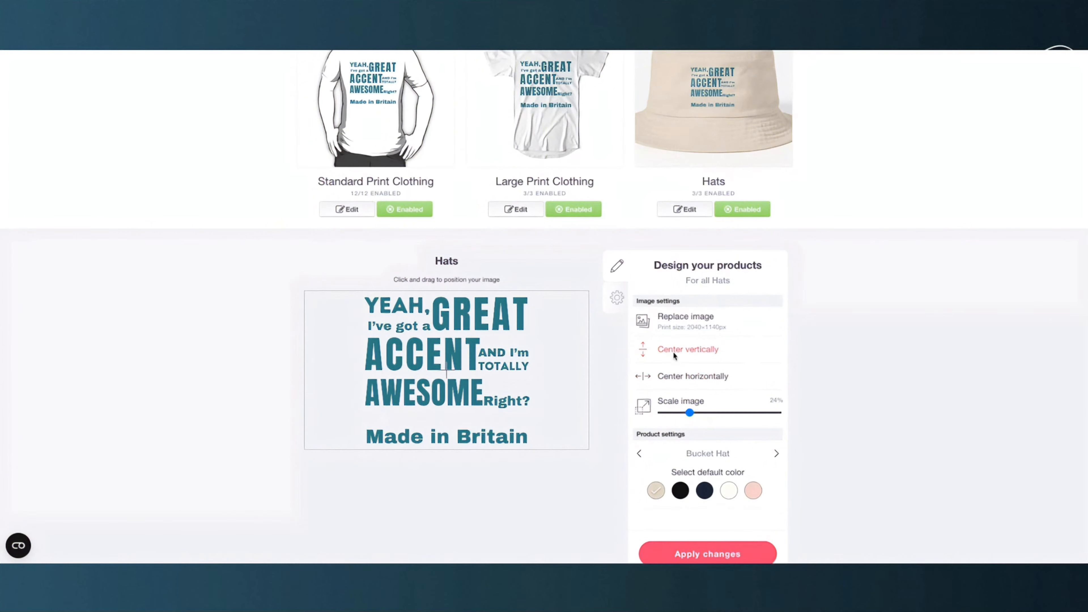
Preview the hat design on the Baseball Cap and on the Dad Hat
{"action": "scroll", "coordinate": [664, 370], "scroll_direction": "down", "scroll_amount": 2}
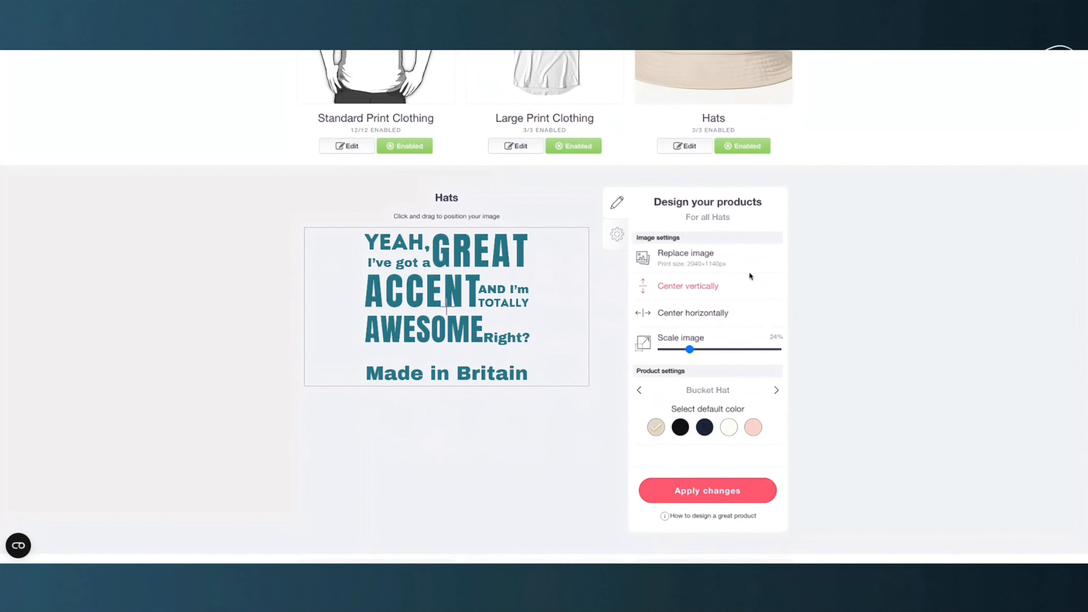
{"action": "scroll", "coordinate": [727, 266], "scroll_direction": "up", "scroll_amount": 1}
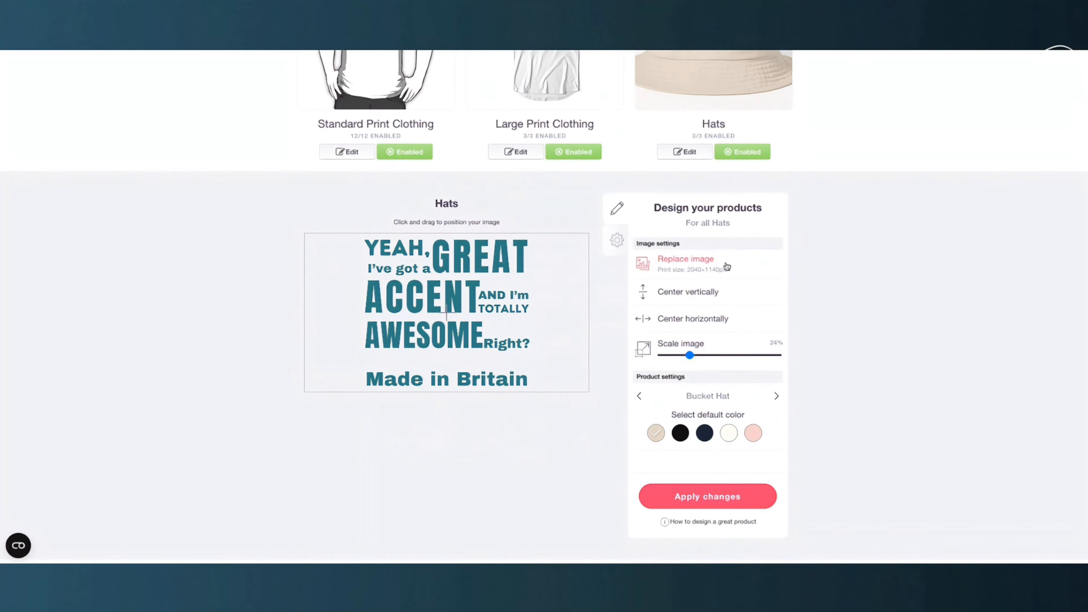
{"action": "left_click", "coordinate": [777, 397]}
{"action": "scroll", "coordinate": [778, 399], "scroll_direction": "up", "scroll_amount": 3}
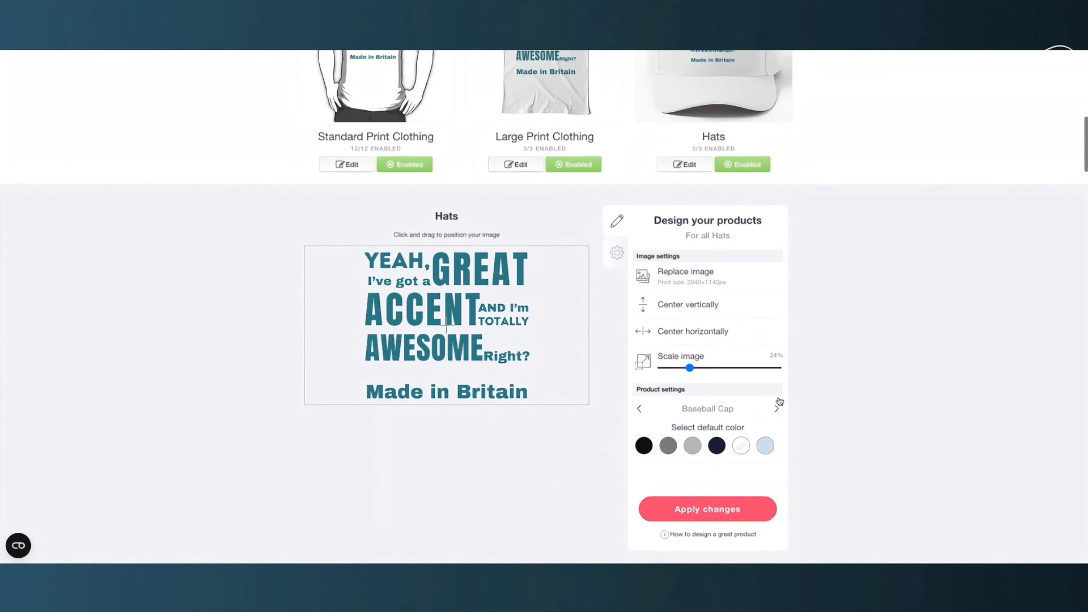
{"action": "scroll", "coordinate": [777, 400], "scroll_direction": "down", "scroll_amount": 3}
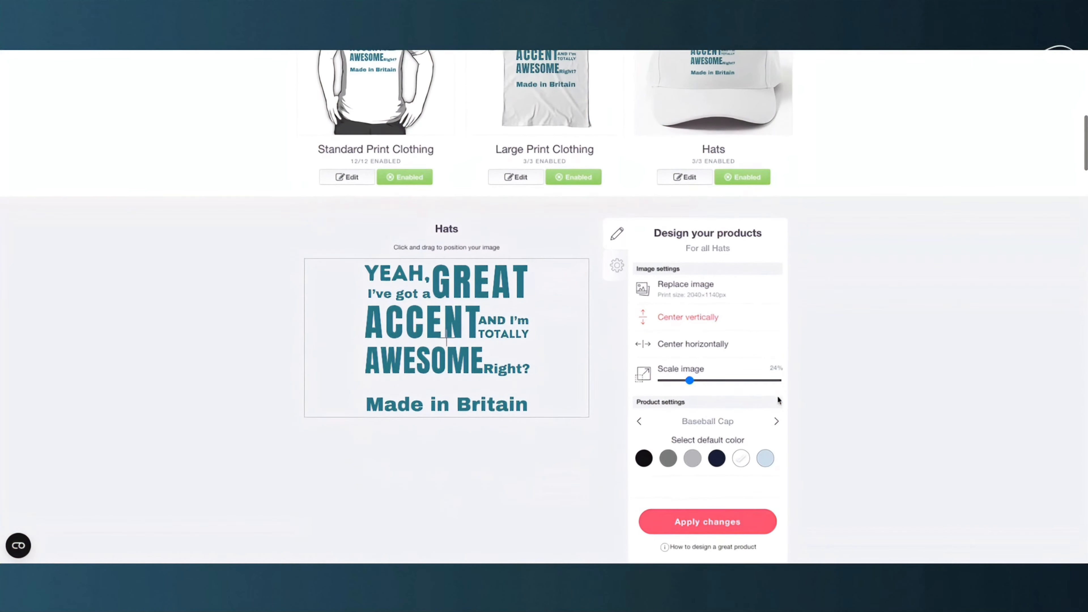
{"action": "left_click", "coordinate": [778, 422]}
{"action": "scroll", "coordinate": [779, 420], "scroll_direction": "up", "scroll_amount": 2}
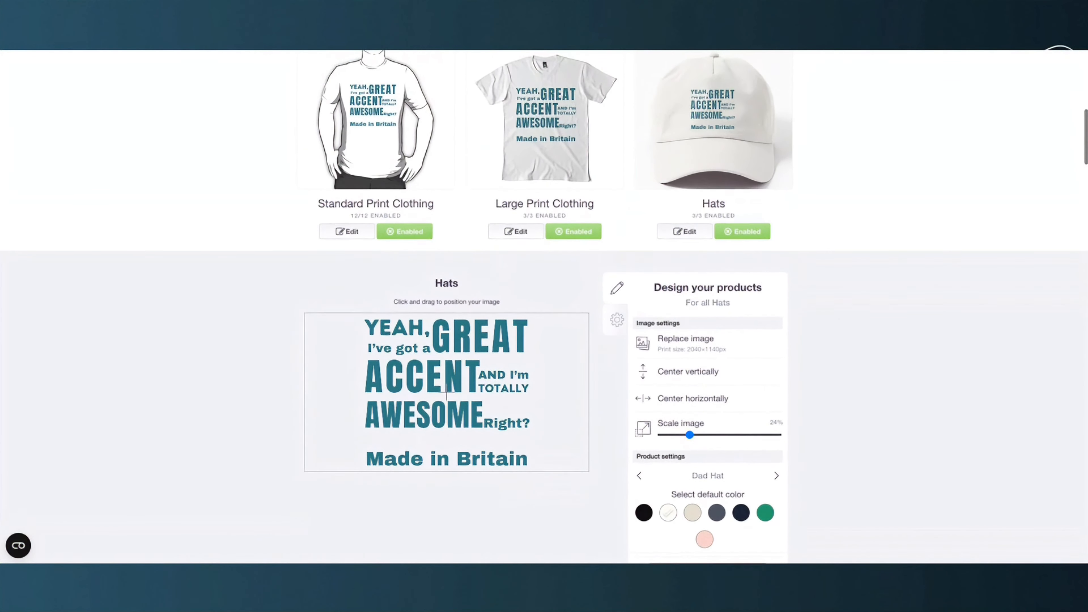
Try the green, navy, slate and beige default colours on the Dad Hat, then return it to white
{"action": "scroll", "coordinate": [775, 430], "scroll_direction": "down", "scroll_amount": 1}
{"action": "left_click", "coordinate": [766, 481]}
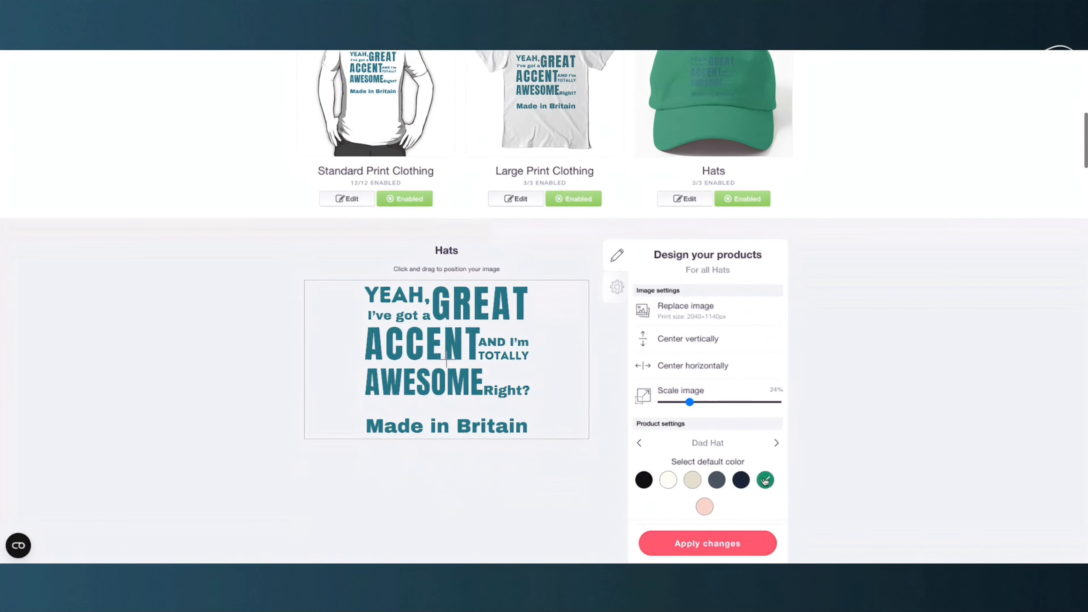
{"action": "left_click", "coordinate": [742, 481]}
{"action": "left_click", "coordinate": [715, 482]}
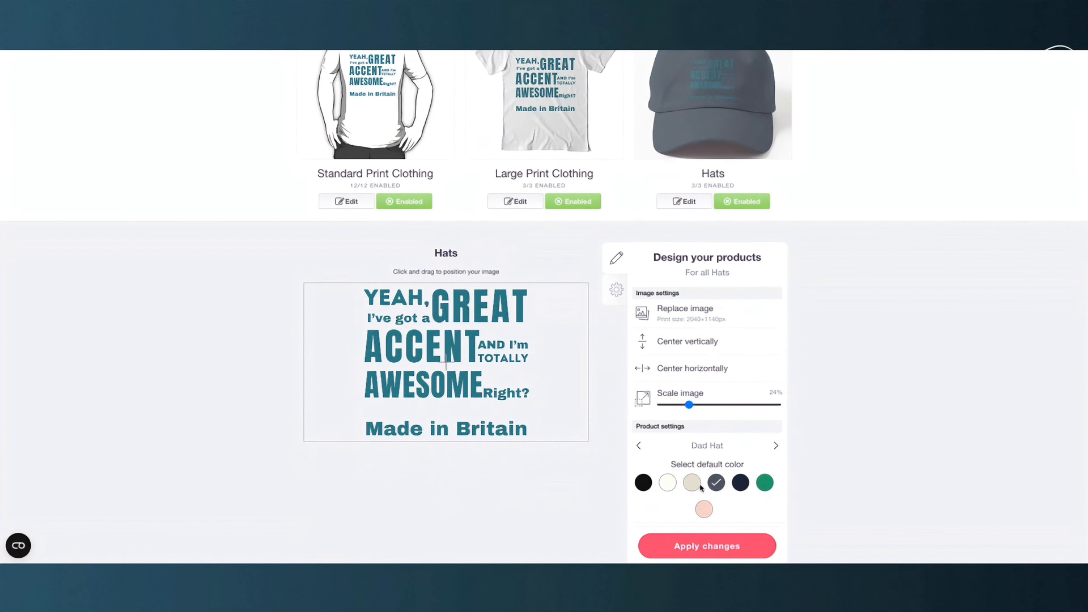
{"action": "left_click", "coordinate": [693, 486]}
{"action": "left_click", "coordinate": [669, 491]}
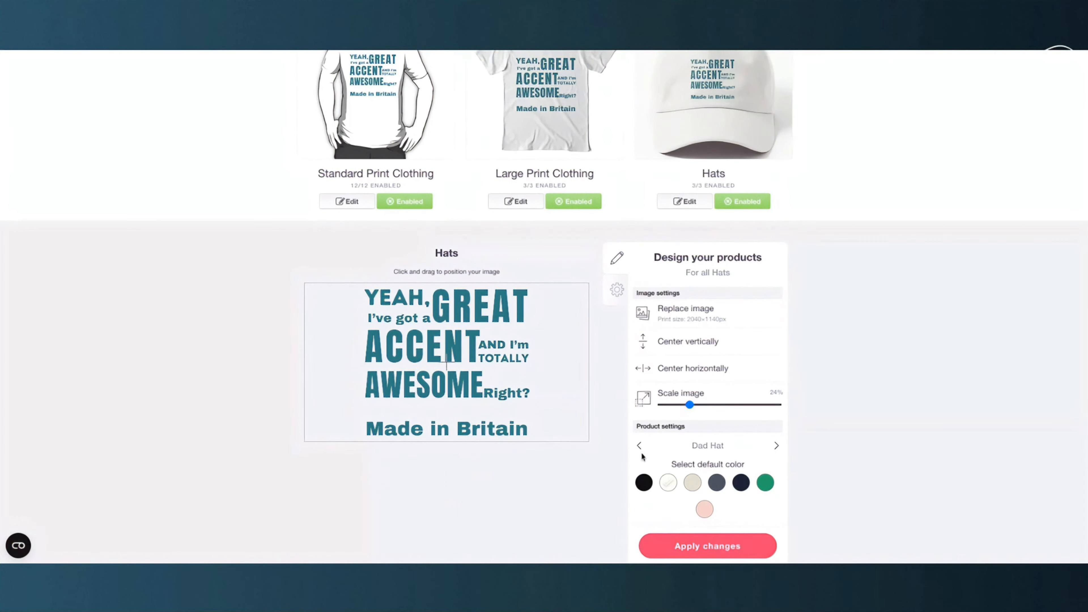
Switch the hat preview back to the white Baseball Cap and check the design on it
{"action": "left_click", "coordinate": [640, 445]}
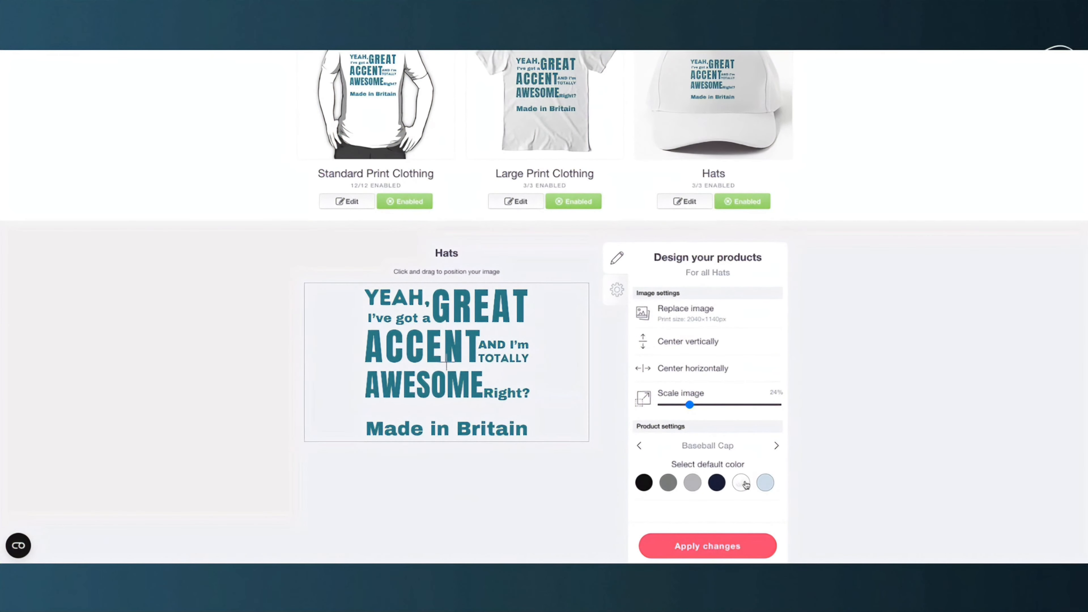
{"action": "scroll", "coordinate": [785, 453], "scroll_direction": "up", "scroll_amount": 1}
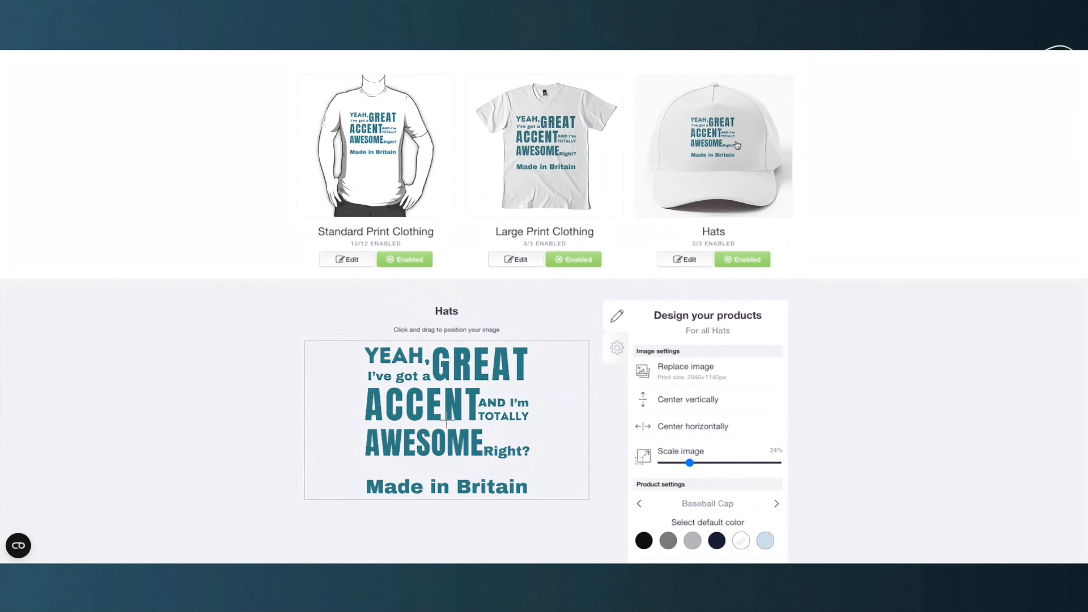
{"action": "scroll", "coordinate": [736, 145], "scroll_direction": "up", "scroll_amount": 1}
{"action": "scroll", "coordinate": [735, 145], "scroll_direction": "down", "scroll_amount": 2}
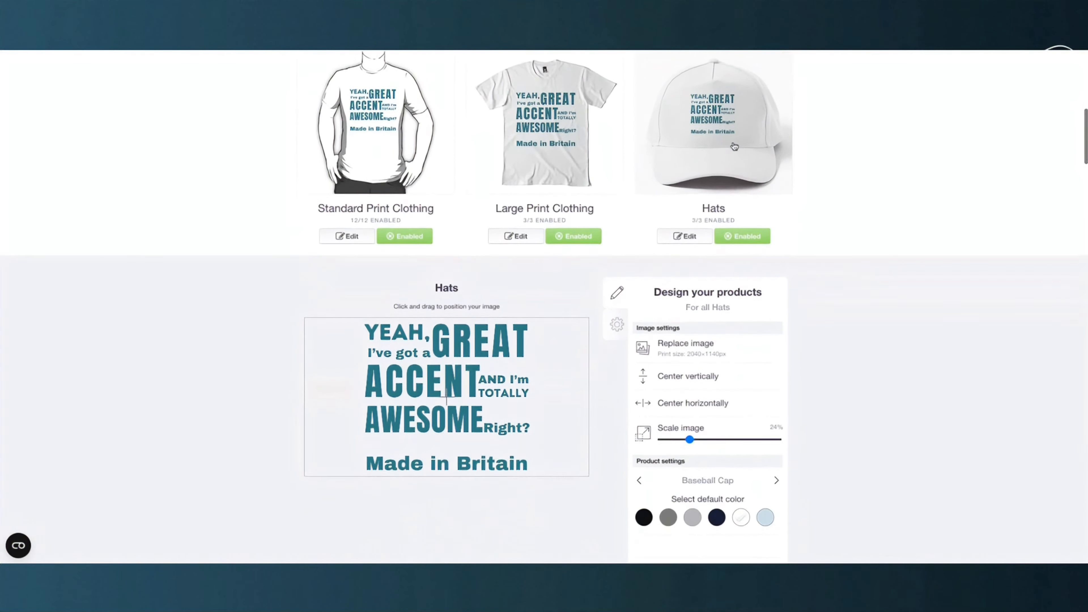
Open Chiffon Tops for editing and scale the design to 42%
{"action": "scroll", "coordinate": [738, 356], "scroll_direction": "down", "scroll_amount": 10}
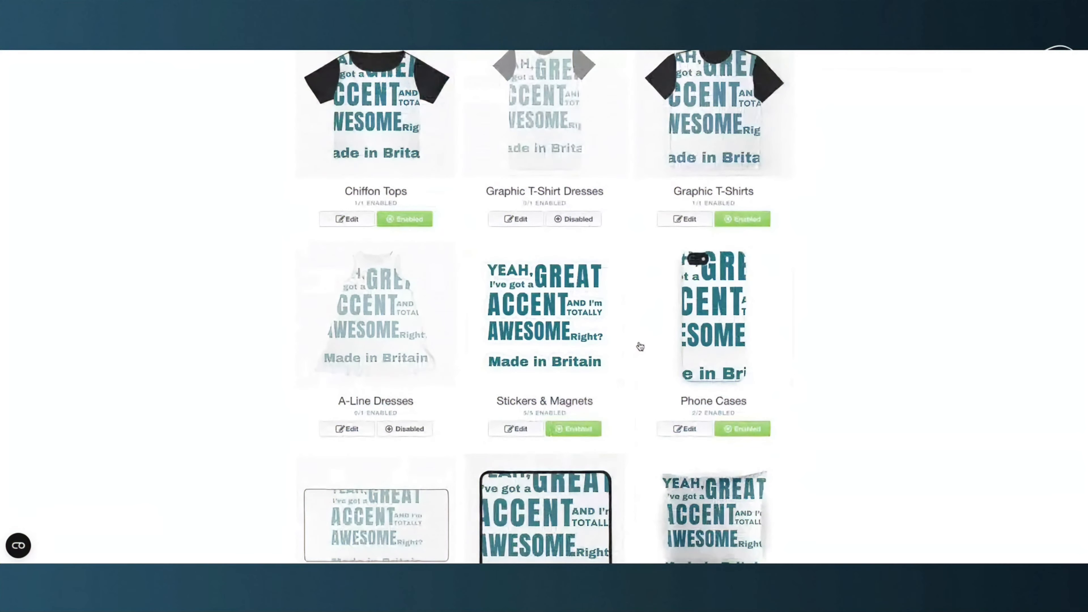
{"action": "scroll", "coordinate": [639, 346], "scroll_direction": "up", "scroll_amount": 3}
{"action": "scroll", "coordinate": [634, 338], "scroll_direction": "down", "scroll_amount": 1}
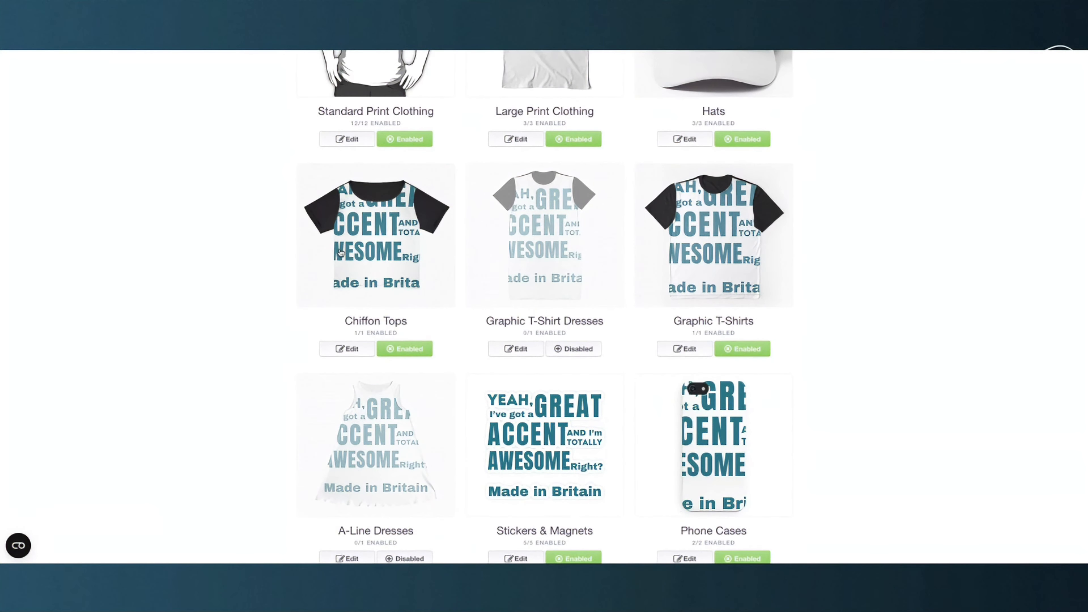
{"action": "scroll", "coordinate": [411, 265], "scroll_direction": "up", "scroll_amount": 4}
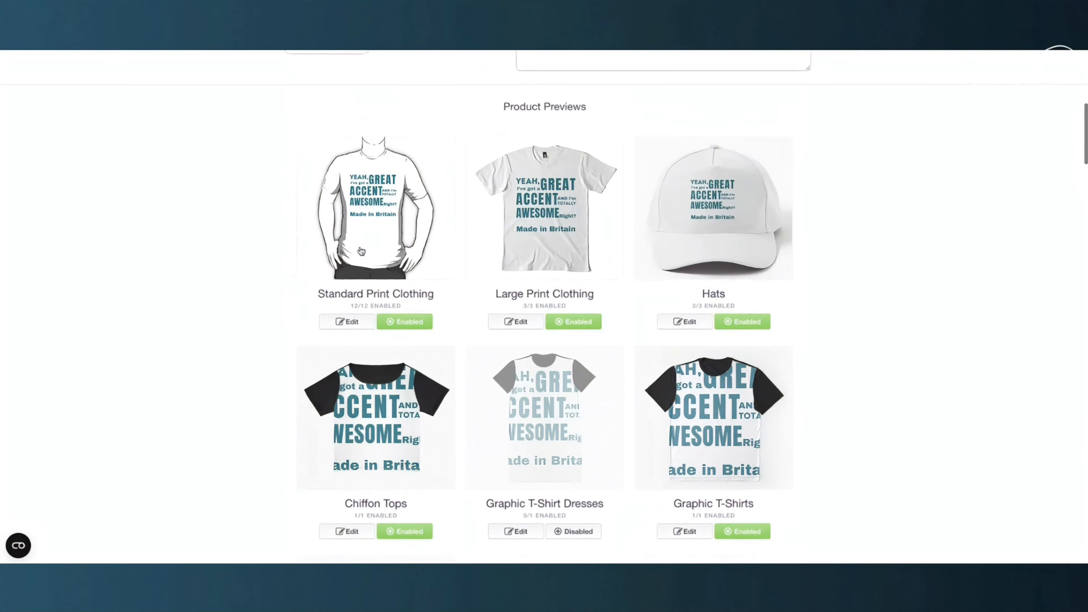
{"action": "scroll", "coordinate": [365, 272], "scroll_direction": "down", "scroll_amount": 4}
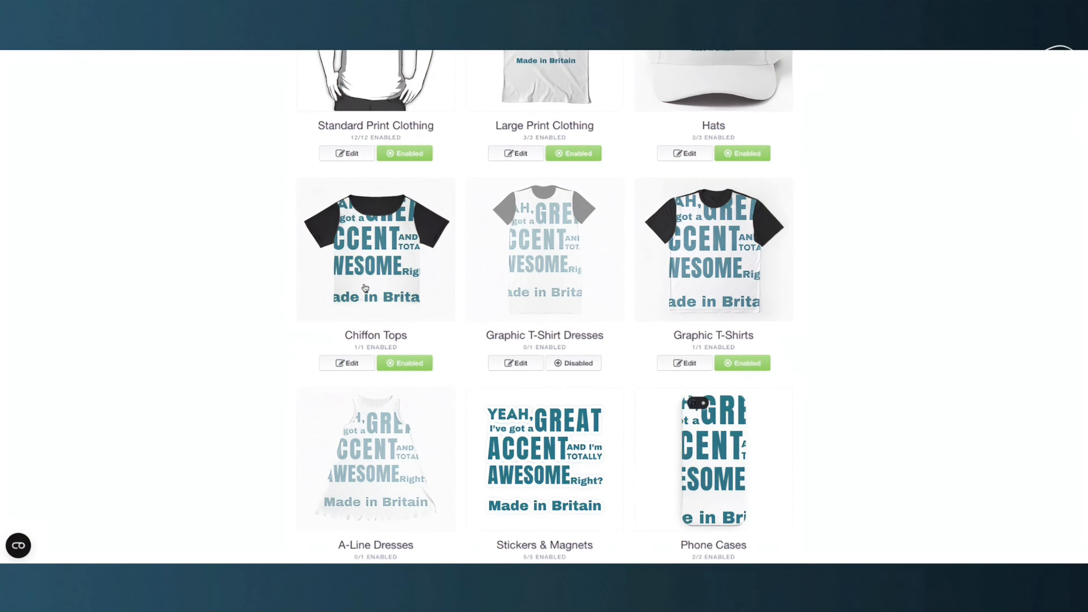
{"action": "left_click", "coordinate": [342, 367]}
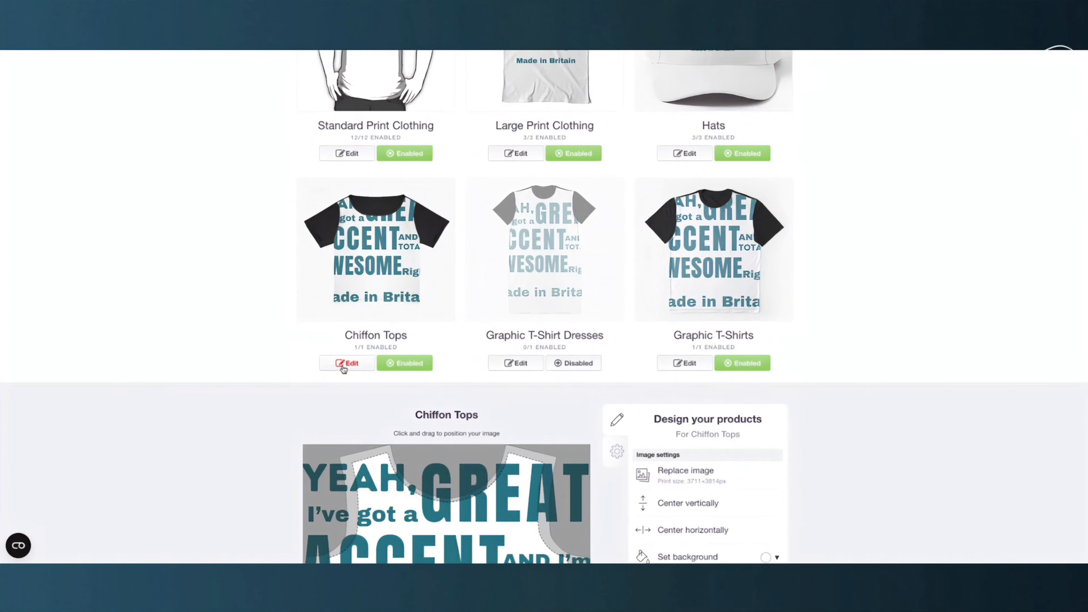
{"action": "scroll", "coordinate": [346, 368], "scroll_direction": "down", "scroll_amount": 2}
{"action": "scroll", "coordinate": [347, 369], "scroll_direction": "down", "scroll_amount": 3}
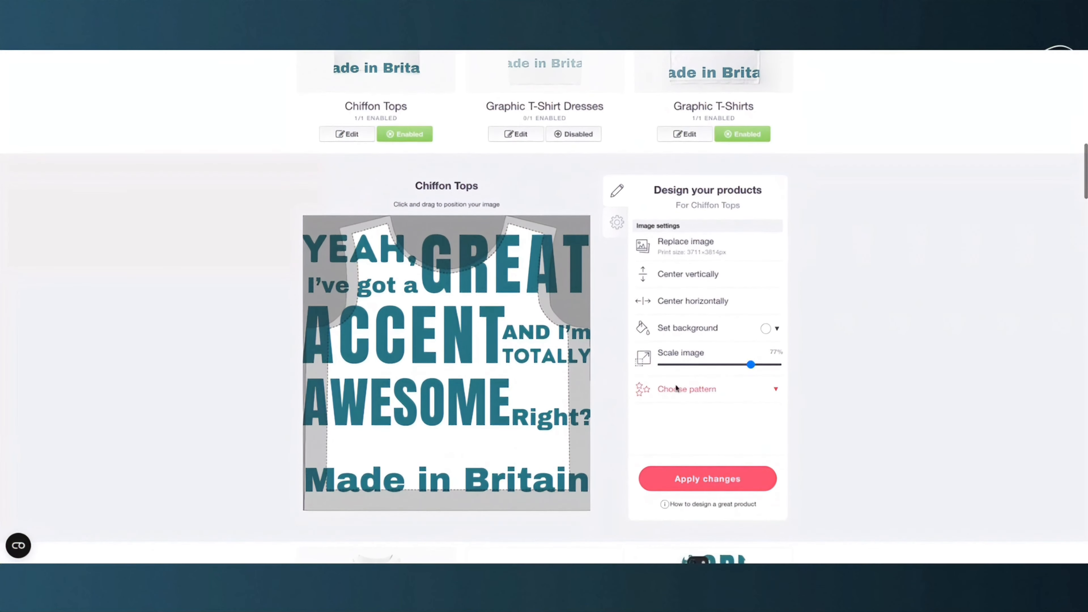
{"action": "left_click_drag", "start_coordinate": [751, 365], "coordinate": [710, 366]}
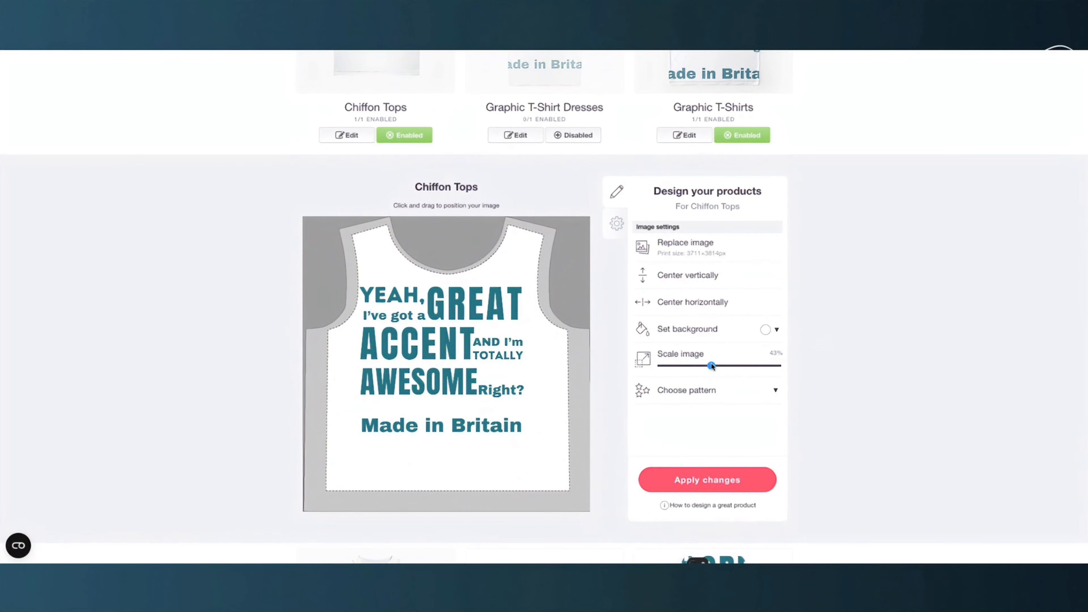
{"action": "scroll", "coordinate": [391, 135], "scroll_direction": "up", "scroll_amount": 3}
{"action": "scroll", "coordinate": [391, 135], "scroll_direction": "up", "scroll_amount": 1}
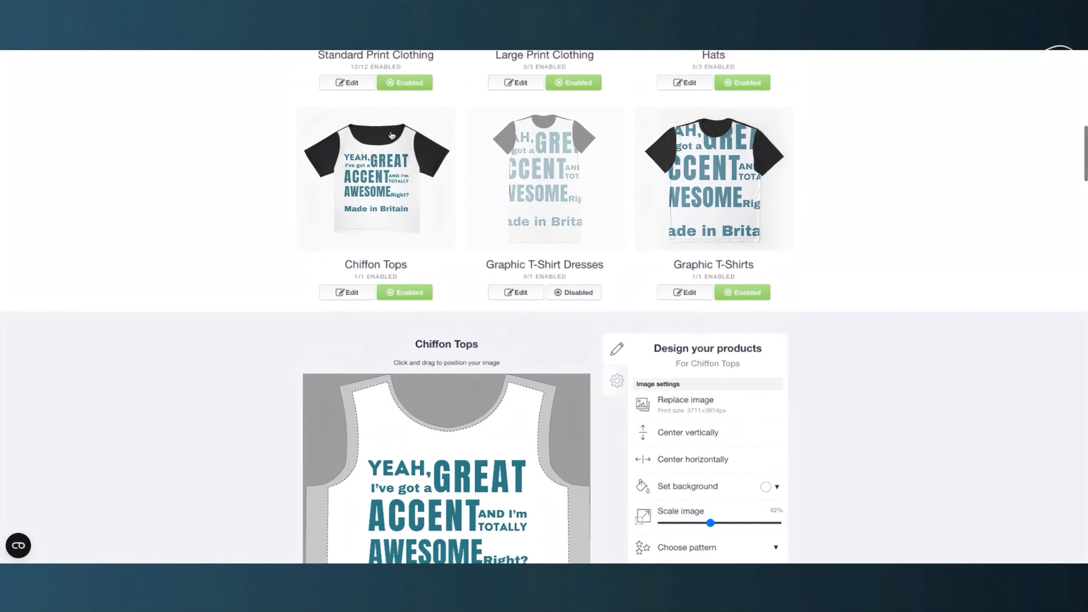
Move the Chiffon Tops design slightly lower within the print area and centre it horizontally
{"action": "scroll", "coordinate": [391, 135], "scroll_direction": "down", "scroll_amount": 1}
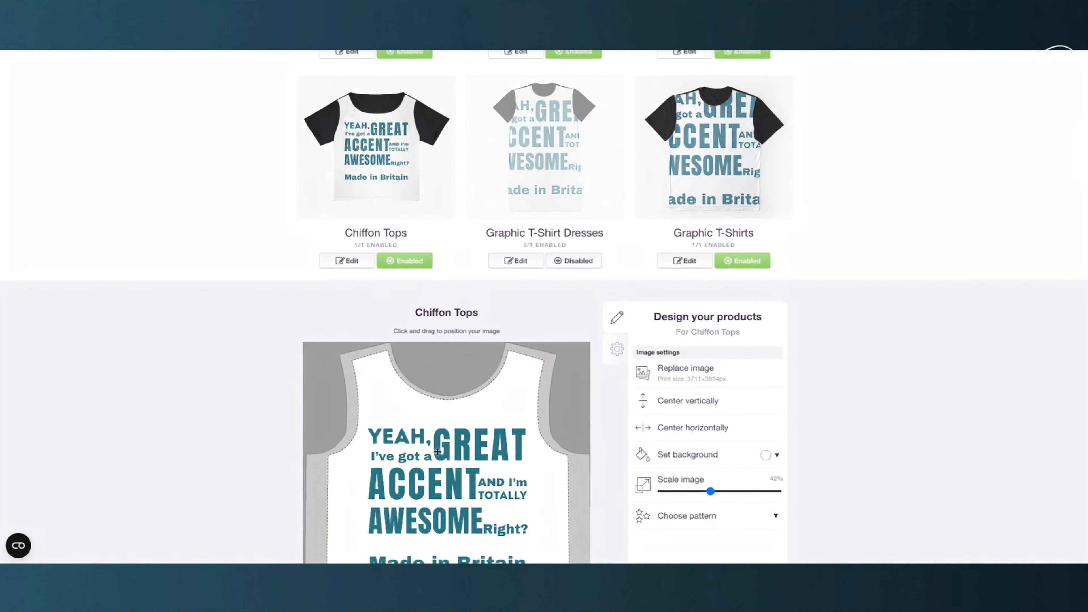
{"action": "scroll", "coordinate": [479, 459], "scroll_direction": "down", "scroll_amount": 3}
{"action": "left_click_drag", "start_coordinate": [439, 424], "coordinate": [439, 468]}
{"action": "scroll", "coordinate": [471, 309], "scroll_direction": "up", "scroll_amount": 6}
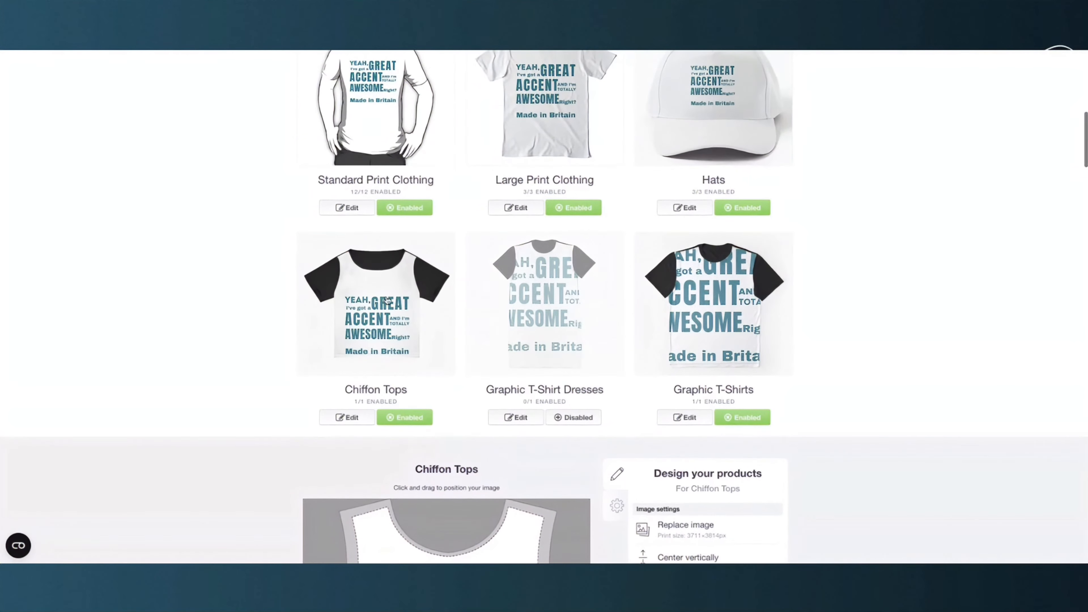
{"action": "scroll", "coordinate": [467, 360], "scroll_direction": "down", "scroll_amount": 7}
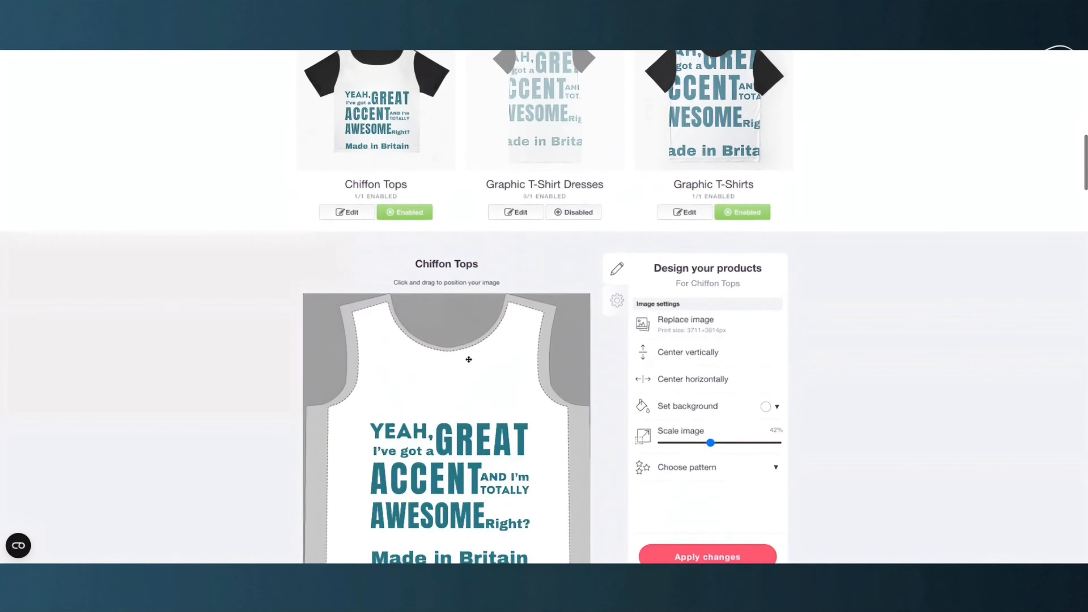
{"action": "left_click_drag", "start_coordinate": [447, 386], "coordinate": [445, 356]}
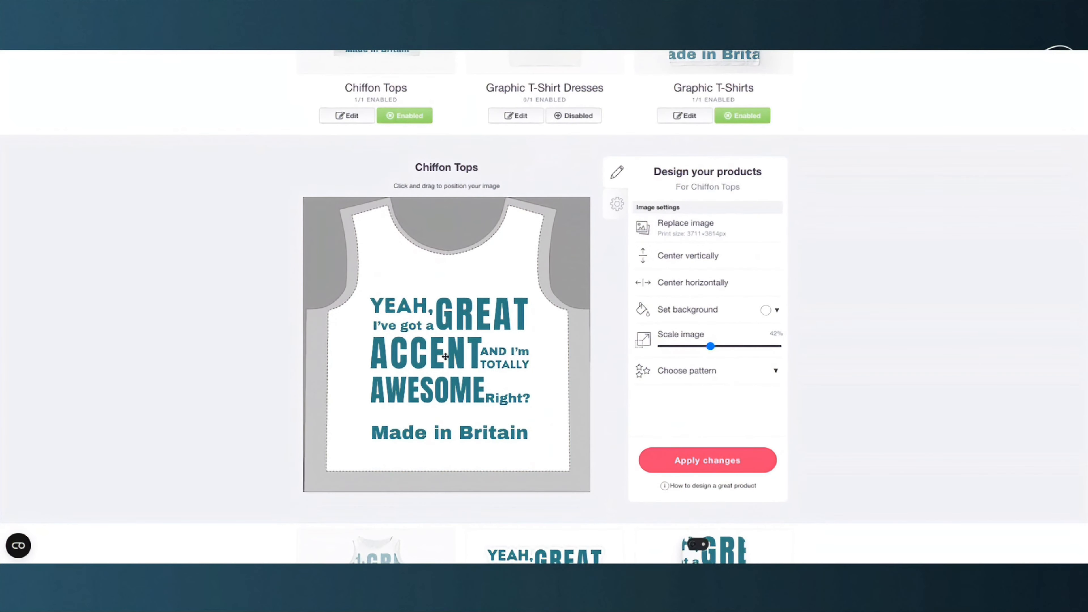
{"action": "scroll", "coordinate": [445, 356], "scroll_direction": "up", "scroll_amount": 4}
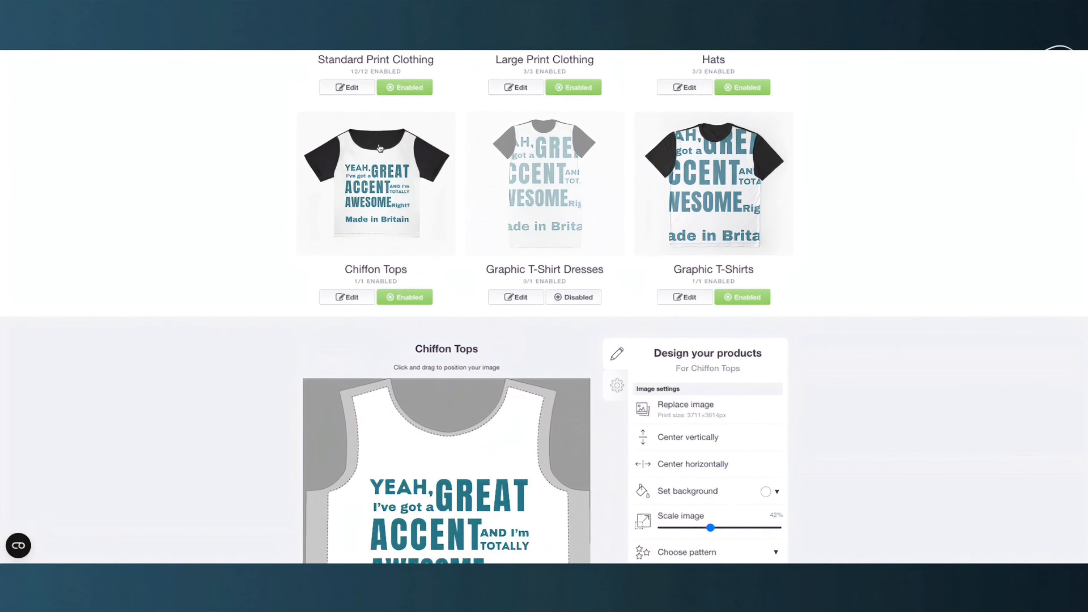
{"action": "left_click", "coordinate": [699, 465]}
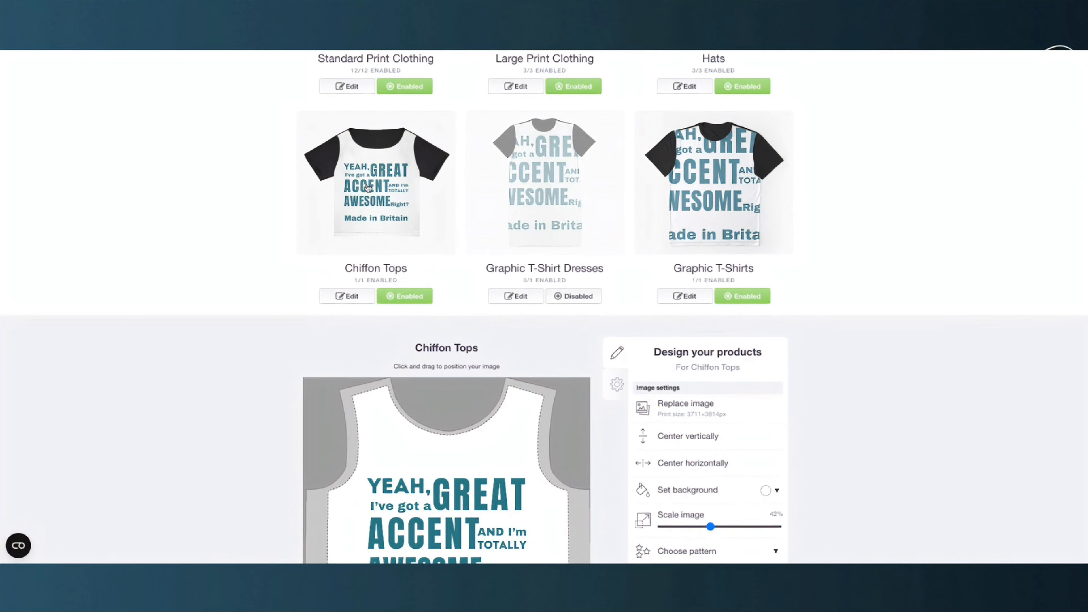
Try a light green background, #c8d684, on the Chiffon Tops
{"action": "scroll", "coordinate": [368, 187], "scroll_direction": "down", "scroll_amount": 1}
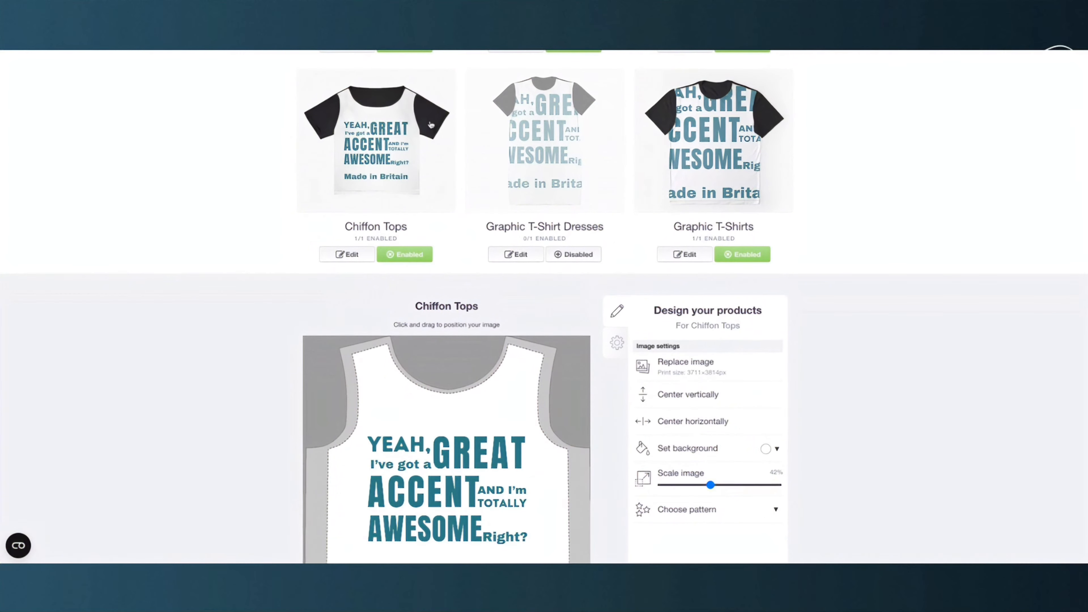
{"action": "scroll", "coordinate": [359, 131], "scroll_direction": "up", "scroll_amount": 1}
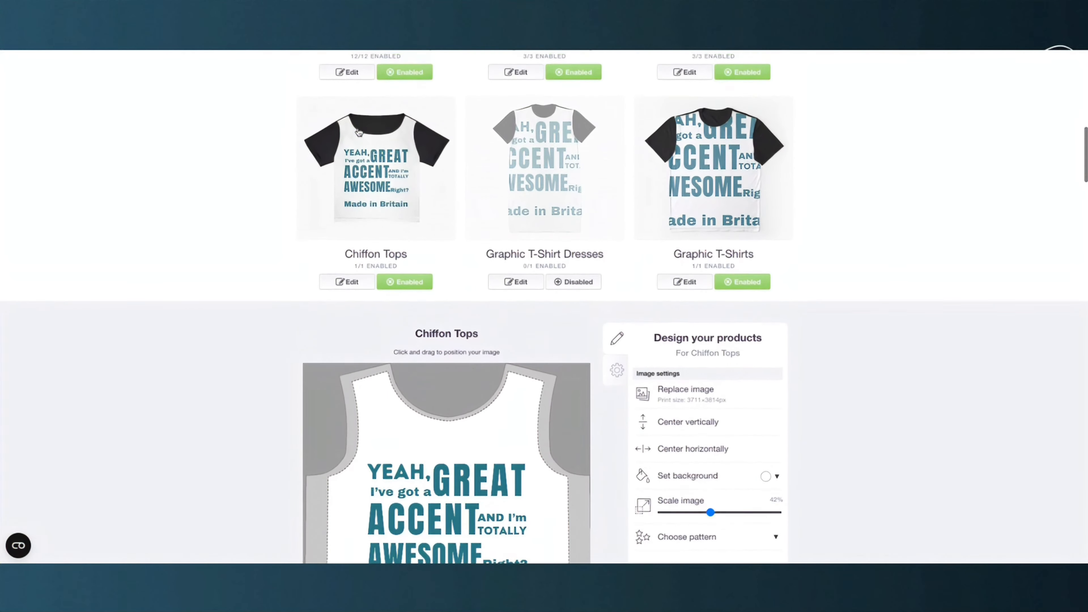
{"action": "scroll", "coordinate": [359, 131], "scroll_direction": "down", "scroll_amount": 1}
{"action": "scroll", "coordinate": [444, 215], "scroll_direction": "down", "scroll_amount": 3}
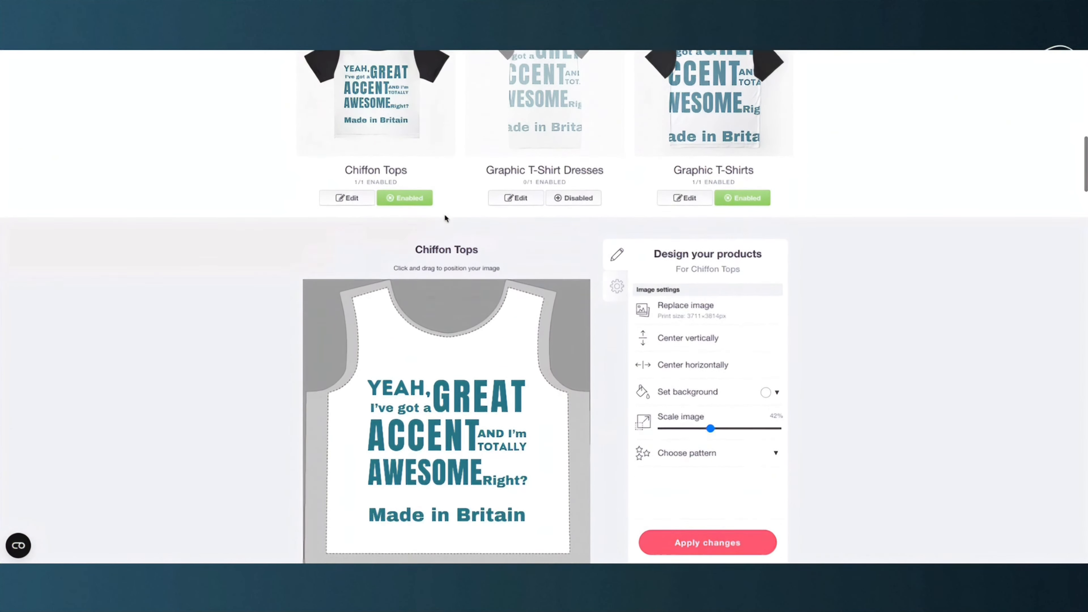
{"action": "scroll", "coordinate": [445, 217], "scroll_direction": "up", "scroll_amount": 2}
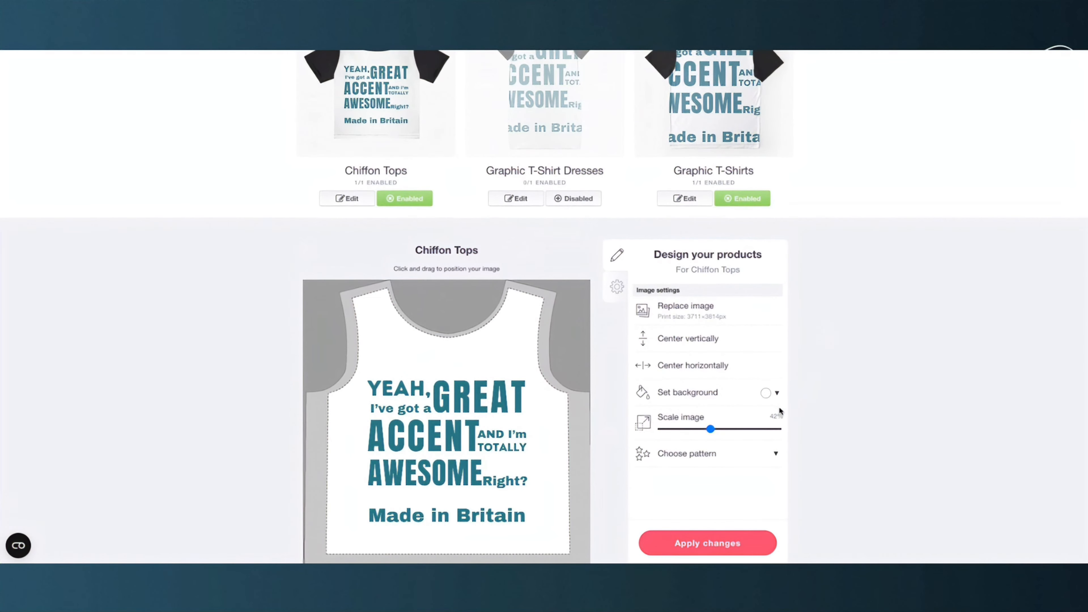
{"action": "left_click", "coordinate": [765, 394]}
{"action": "left_click", "coordinate": [846, 419]}
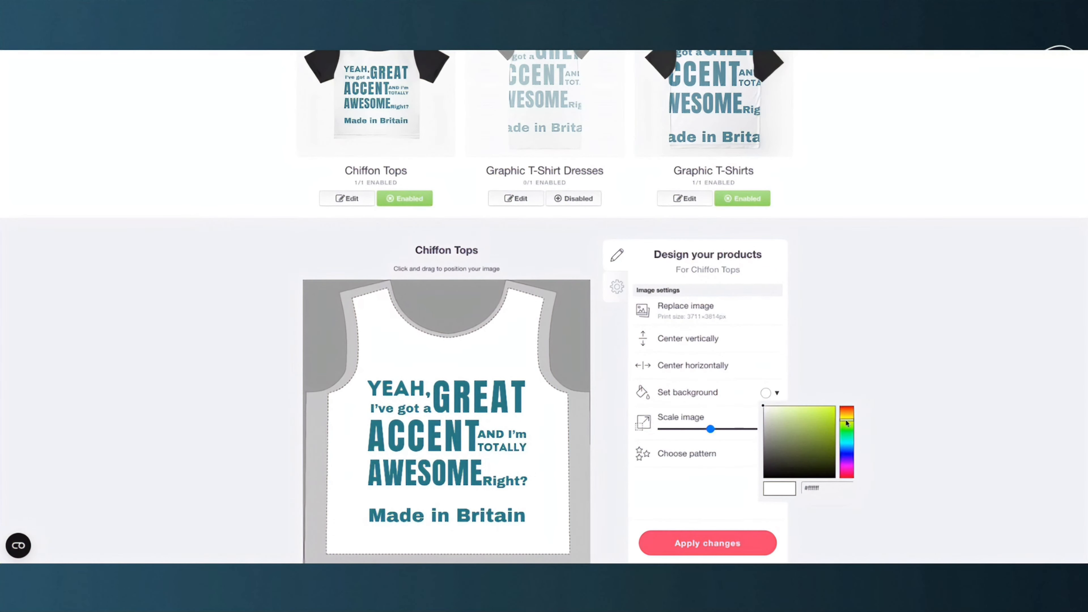
{"action": "left_click", "coordinate": [790, 416]}
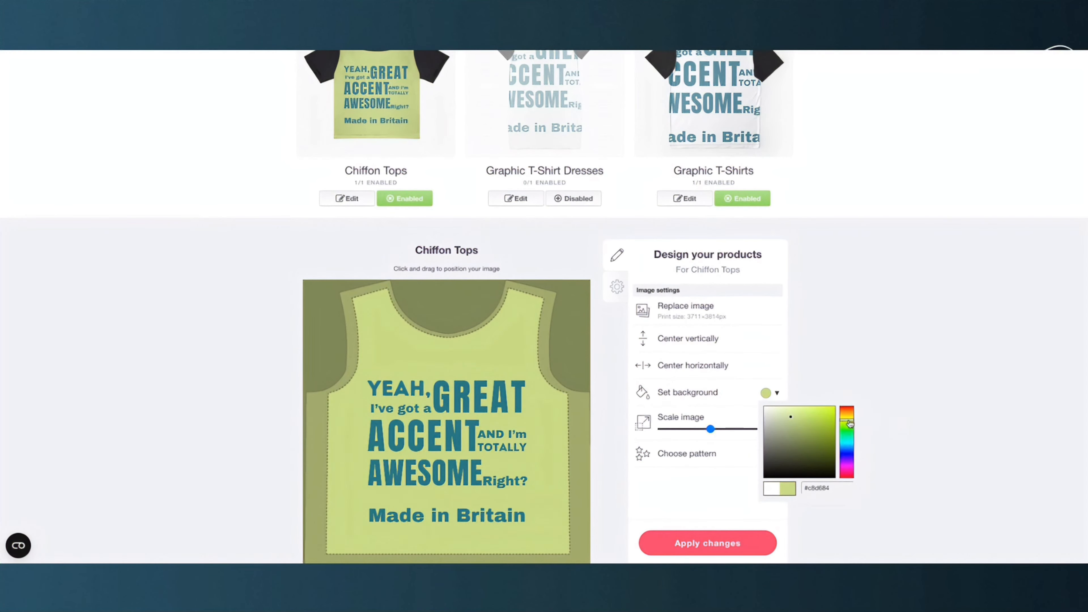
Set the Chiffon Tops background to pale aqua, #cde8e9, and check it on the product preview
{"action": "left_click", "coordinate": [846, 442]}
{"action": "left_click", "coordinate": [770, 408]}
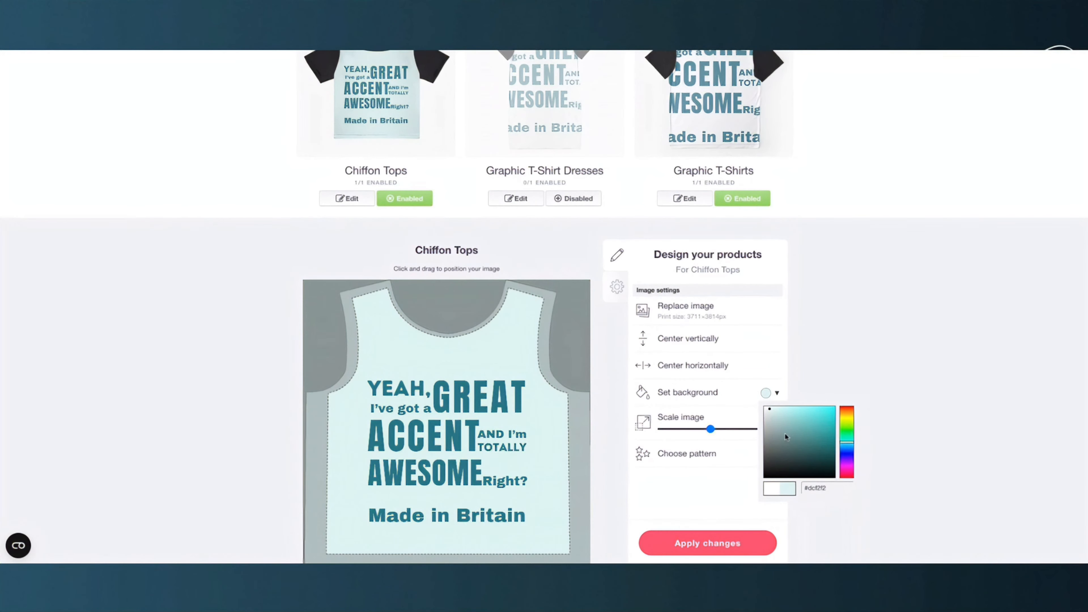
{"action": "left_click", "coordinate": [772, 416]}
{"action": "left_click_drag", "start_coordinate": [772, 413], "coordinate": [772, 413]}
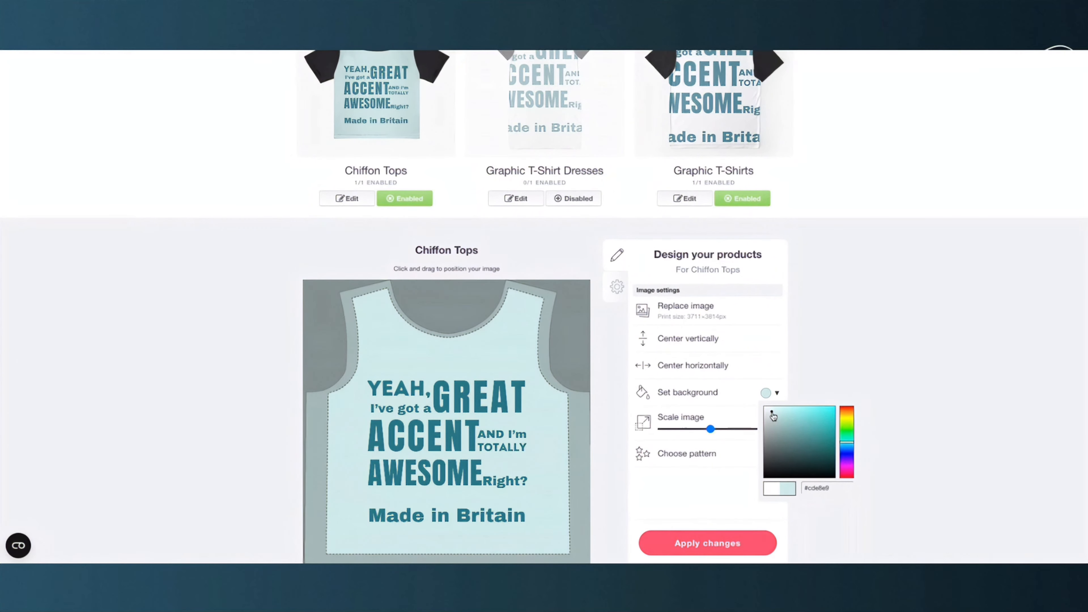
{"action": "scroll", "coordinate": [441, 175], "scroll_direction": "up", "scroll_amount": 2}
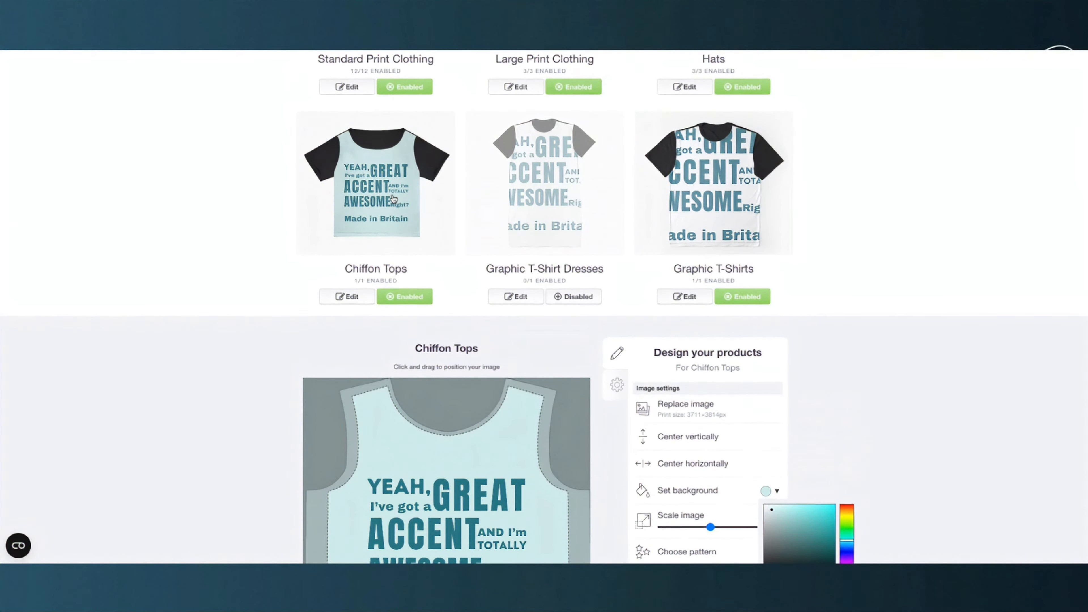
{"action": "scroll", "coordinate": [512, 255], "scroll_direction": "down", "scroll_amount": 1}
{"action": "scroll", "coordinate": [809, 536], "scroll_direction": "down", "scroll_amount": 3}
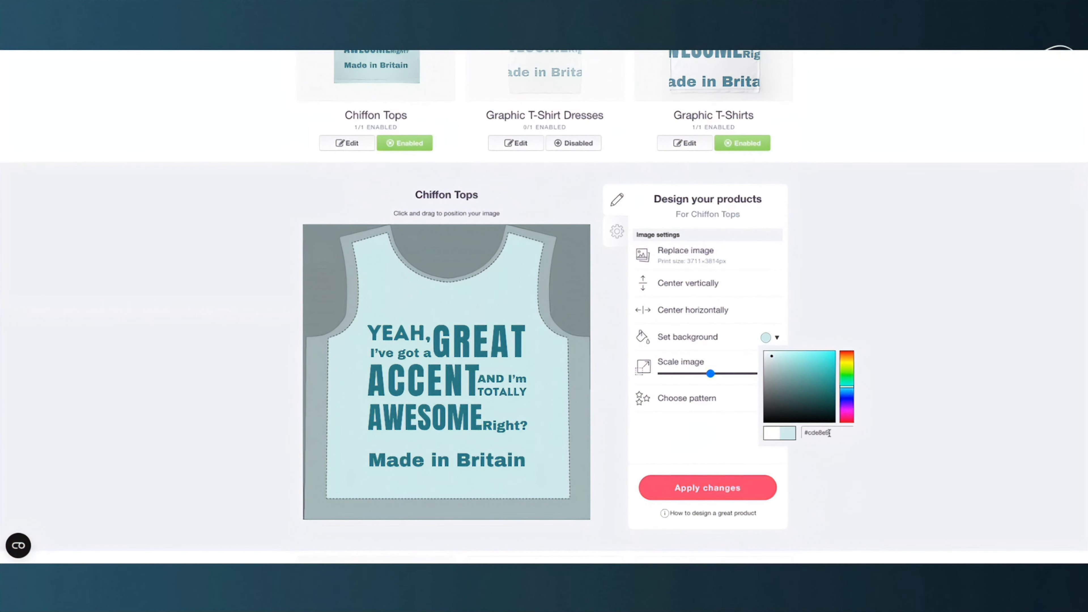
Review the pale aqua background on the Chiffon Tops product preview and close the background colour picker
{"action": "scroll", "coordinate": [725, 339], "scroll_direction": "up", "scroll_amount": 2}
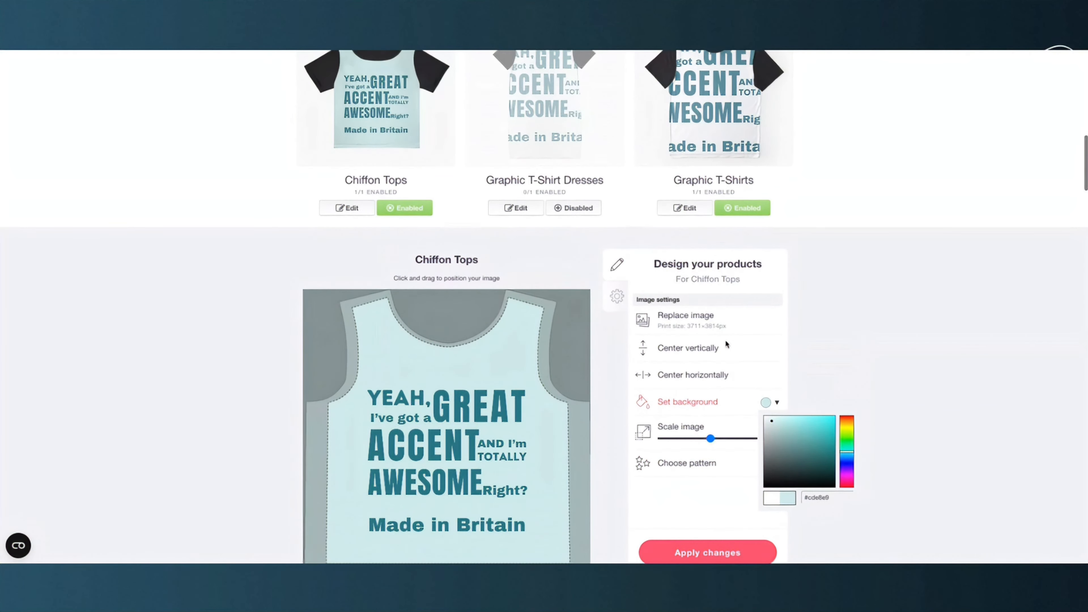
{"action": "left_click", "coordinate": [812, 385]}
{"action": "scroll", "coordinate": [746, 458], "scroll_direction": "down", "scroll_amount": 2}
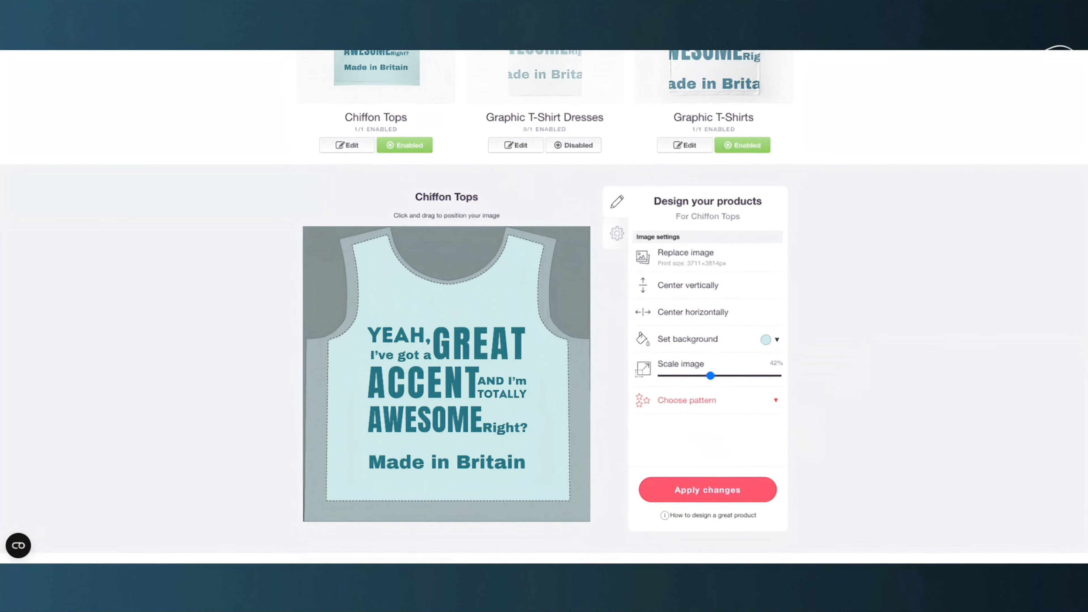
Try the regular grid on the Chiffon Tops, switch to the offset grid pattern, scale the design to 10% and check the product preview
{"action": "left_click", "coordinate": [775, 400]}
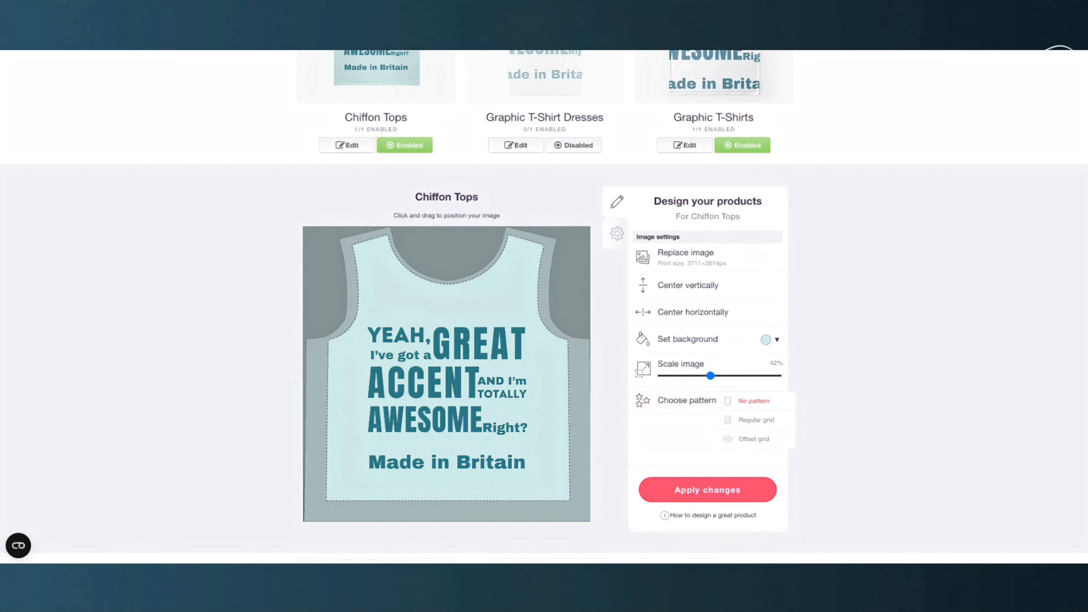
{"action": "left_click", "coordinate": [725, 420]}
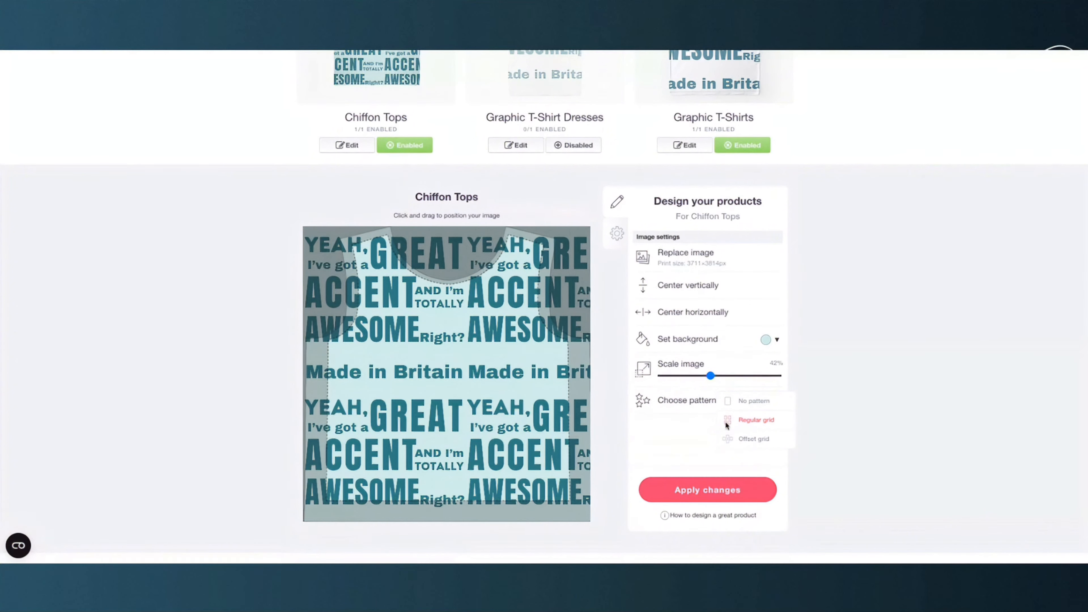
{"action": "left_click", "coordinate": [739, 438]}
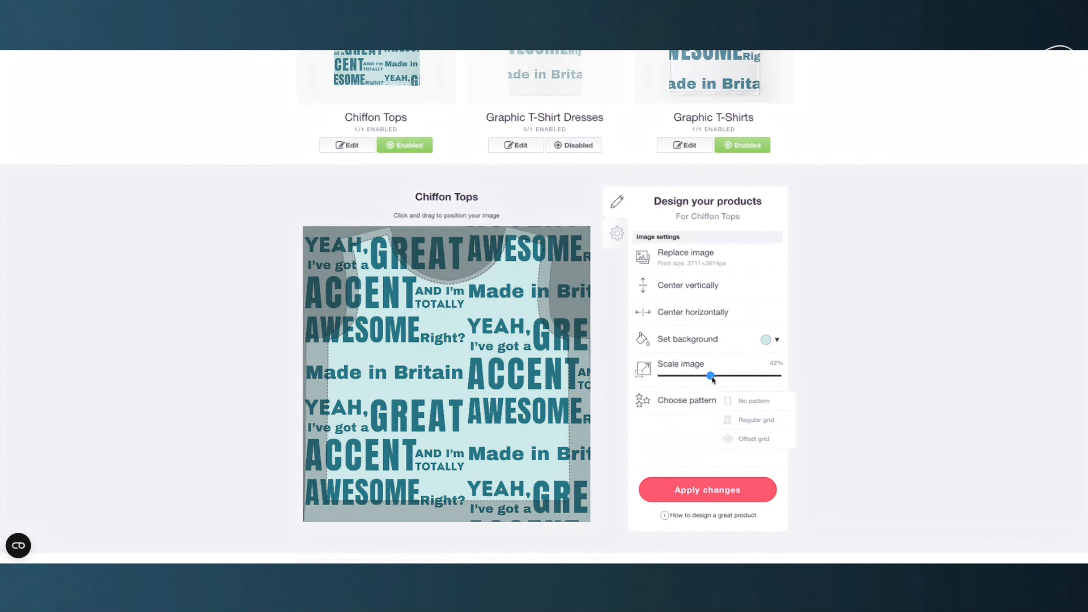
{"action": "left_click_drag", "start_coordinate": [711, 377], "coordinate": [673, 377]}
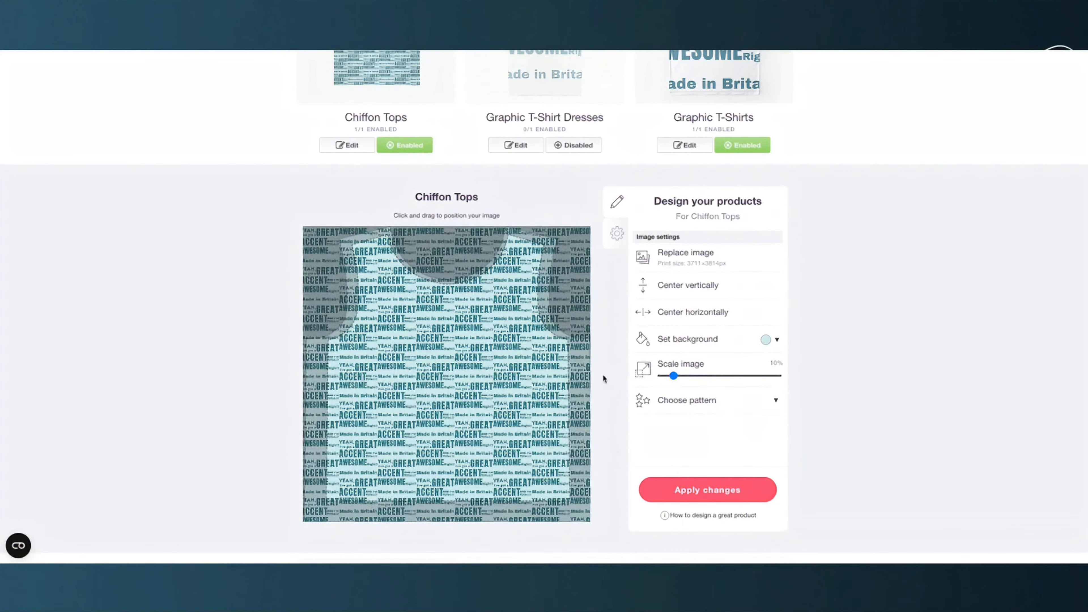
{"action": "scroll", "coordinate": [603, 378], "scroll_direction": "up", "scroll_amount": 5}
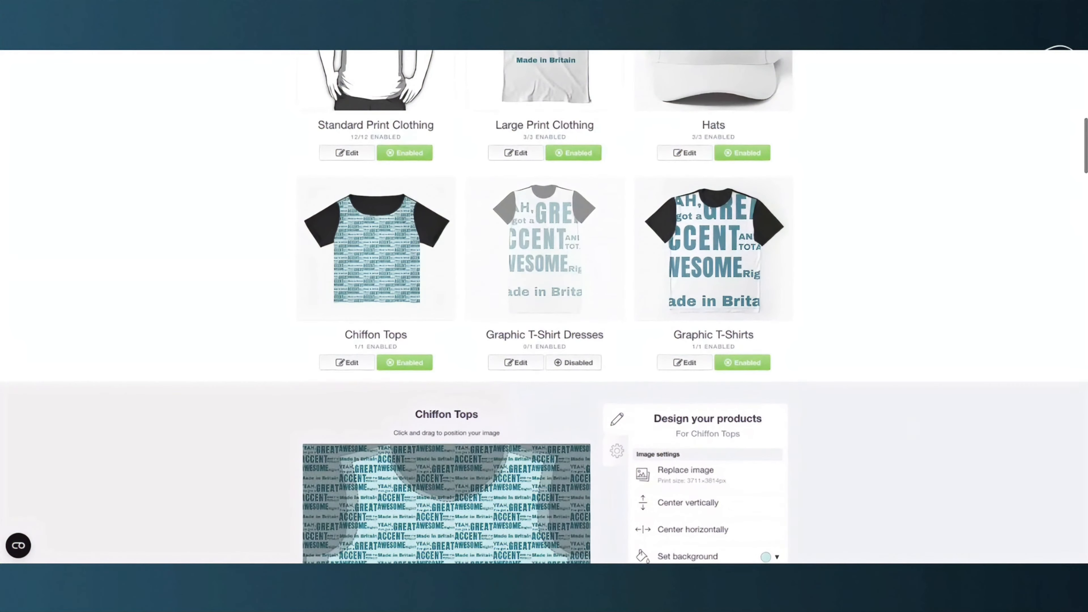